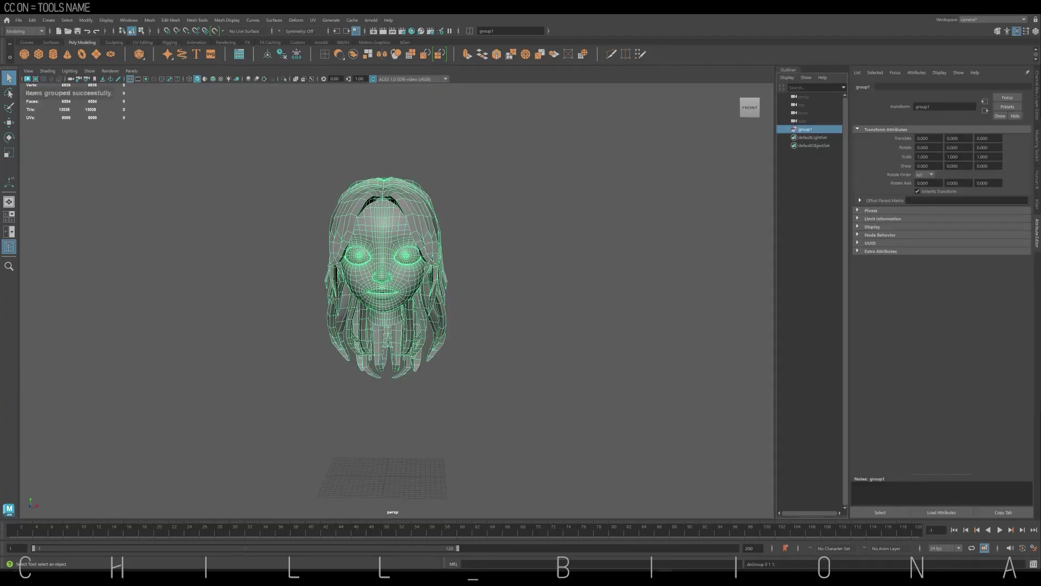
Duplicate the head group and move the copy to the right along X.
{"action": "key", "text": "w"}
{"action": "key", "text": "ctrl+d"}
{"action": "left_click_drag", "start_coordinate": [423, 477], "coordinate": [598, 478]}
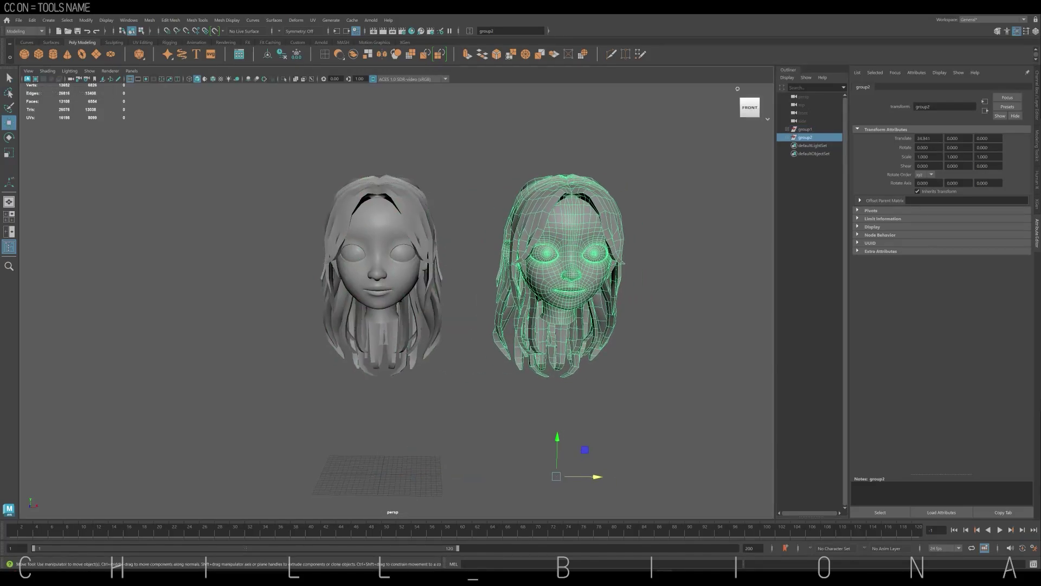
Rename the original head group to base and the copy to target.
{"action": "double_click", "coordinate": [806, 129]}
{"action": "type", "text": "base"}
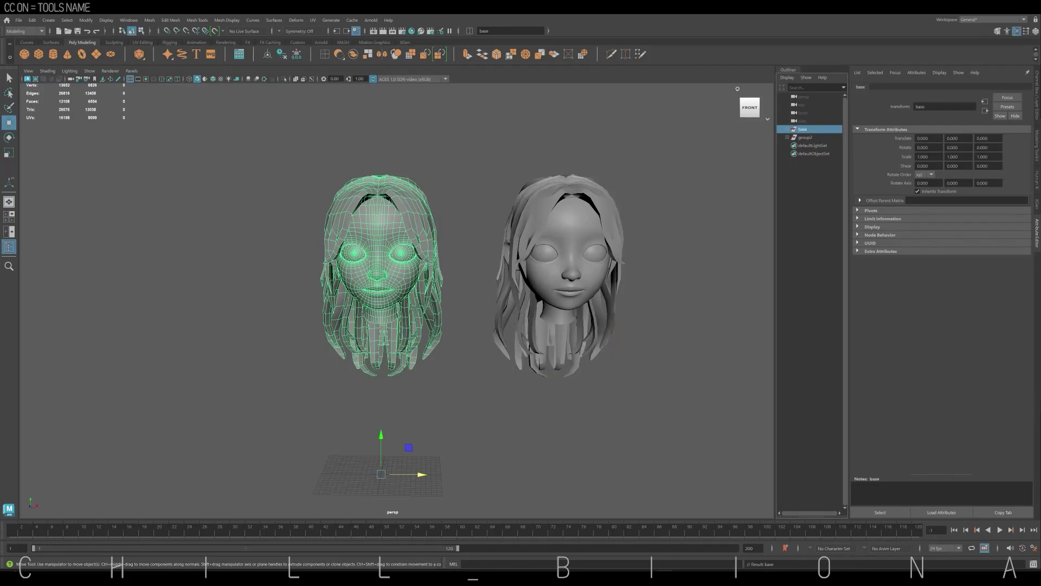
{"action": "double_click", "coordinate": [806, 138]}
{"action": "type", "text": "target"}
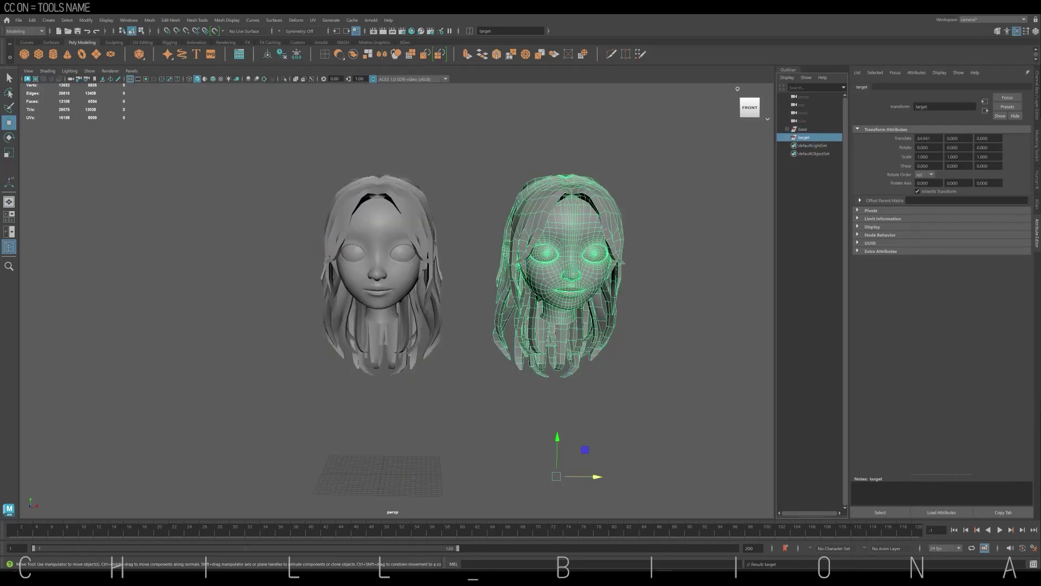
{"action": "left_click", "coordinate": [569, 261]}
Enable Soft Select in the Move tool settings, then reselect the target face mesh in edge mode.
{"action": "key", "text": "f"}
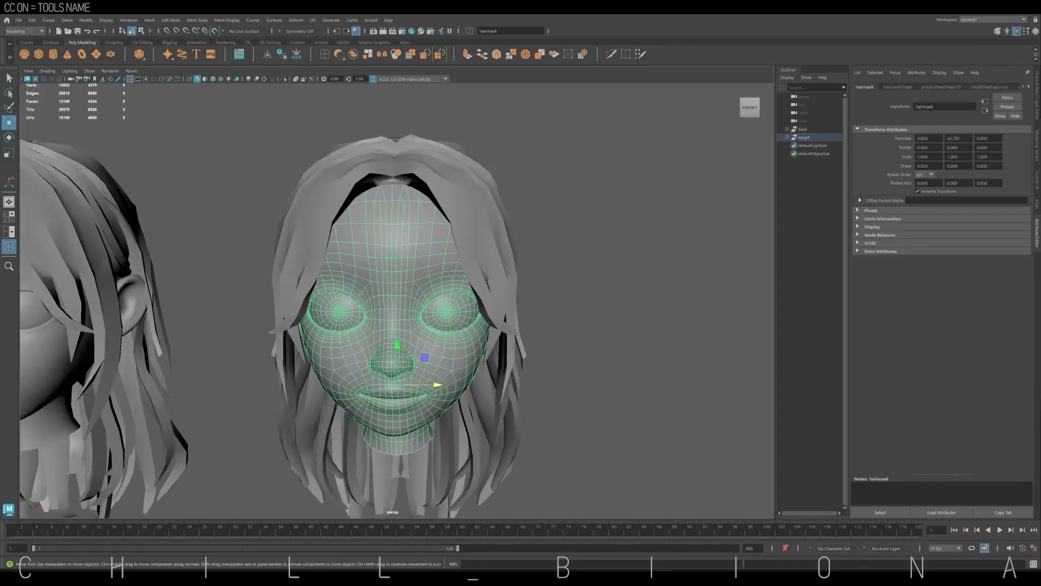
{"action": "scroll", "coordinate": [260, 379], "scroll_direction": "up", "scroll_amount": 2}
{"action": "scroll", "coordinate": [260, 380], "scroll_direction": "up", "scroll_amount": 2}
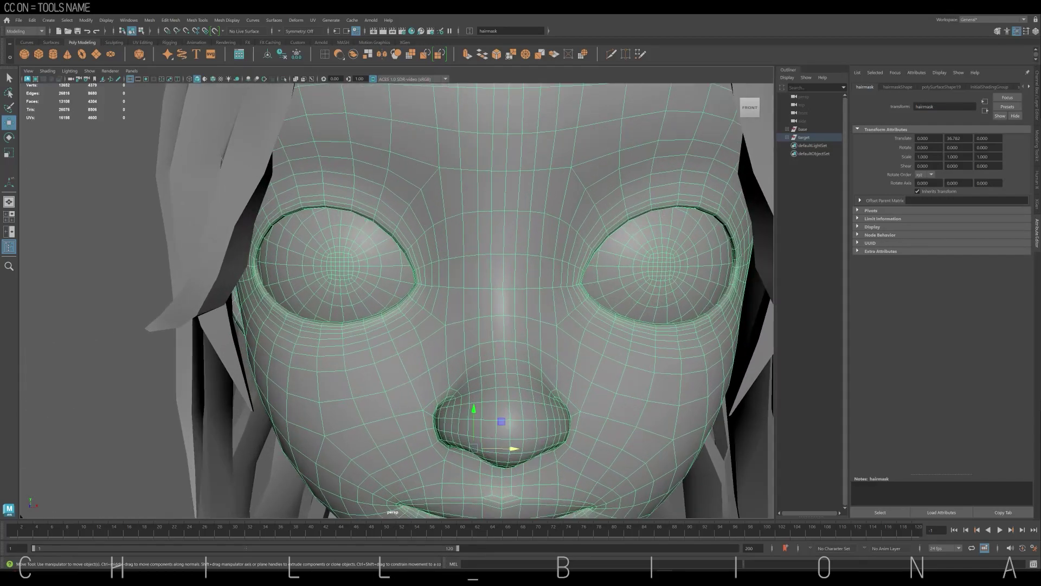
{"action": "double_click", "coordinate": [9, 123]}
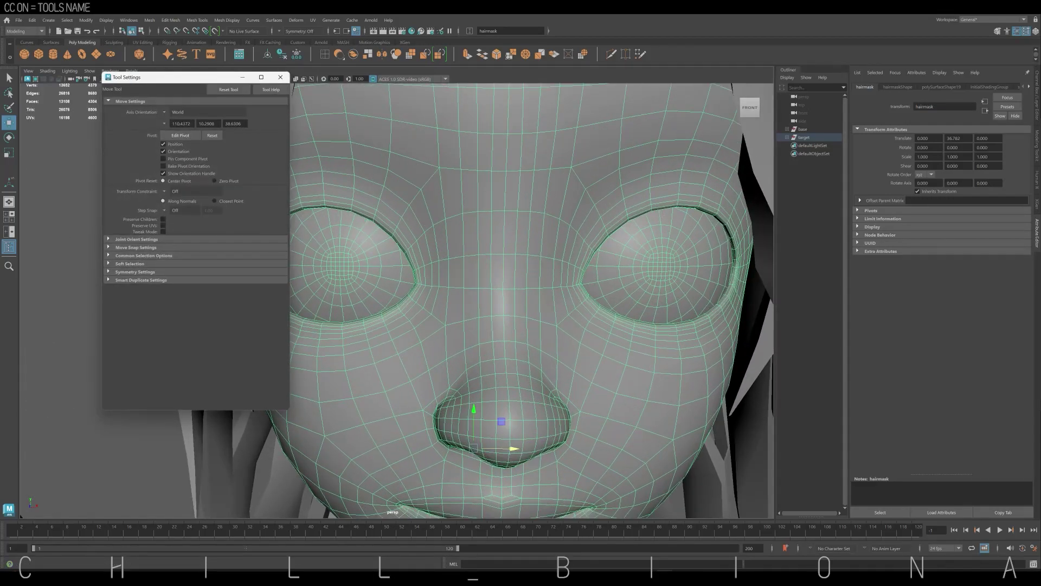
{"action": "left_click", "coordinate": [164, 273]}
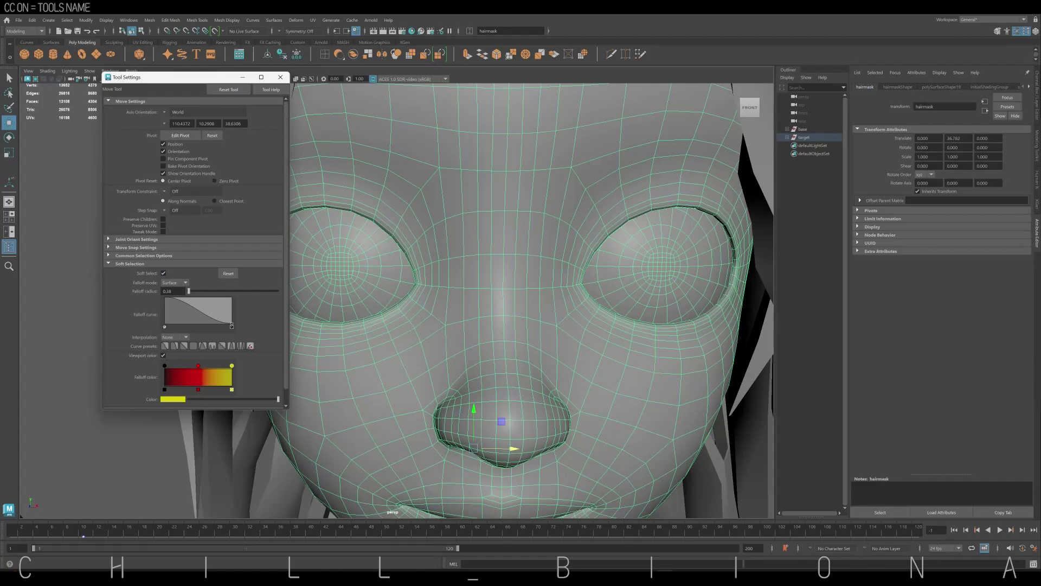
{"action": "left_click", "coordinate": [473, 448]}
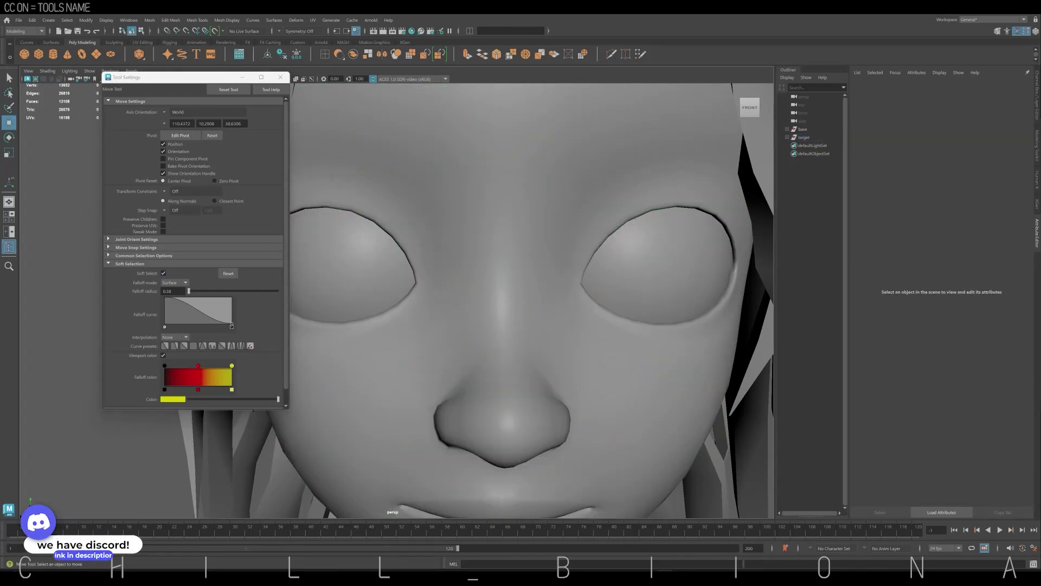
{"action": "left_click", "coordinate": [280, 77]}
{"action": "left_click", "coordinate": [502, 422]}
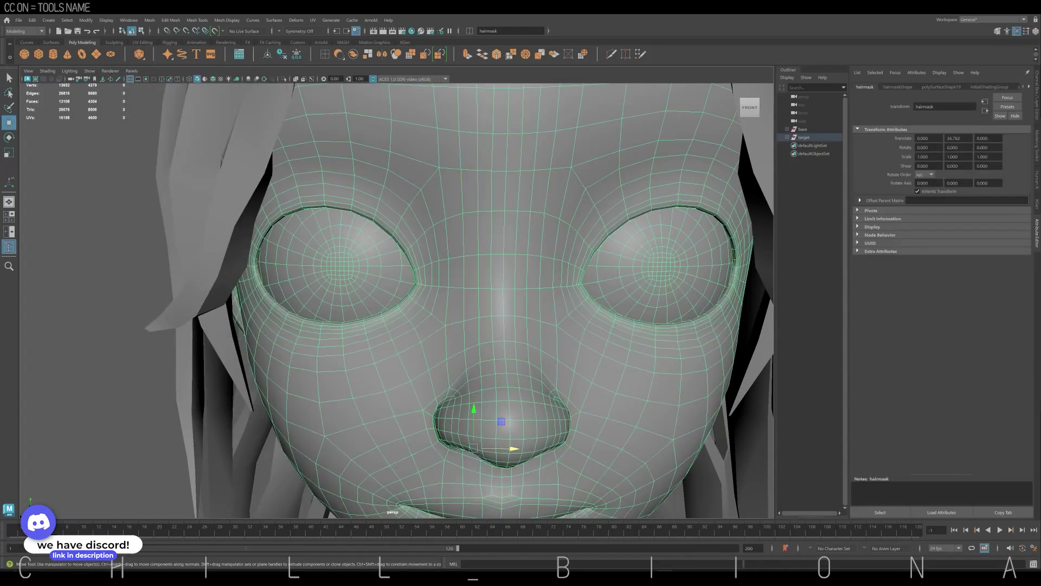
{"action": "right_click_drag", "start_coordinate": [361, 336], "coordinate": [361, 244]}
Scale the left eye-rim edge loop flat and pull the upper lid down.
{"action": "double_click", "coordinate": [339, 211]}
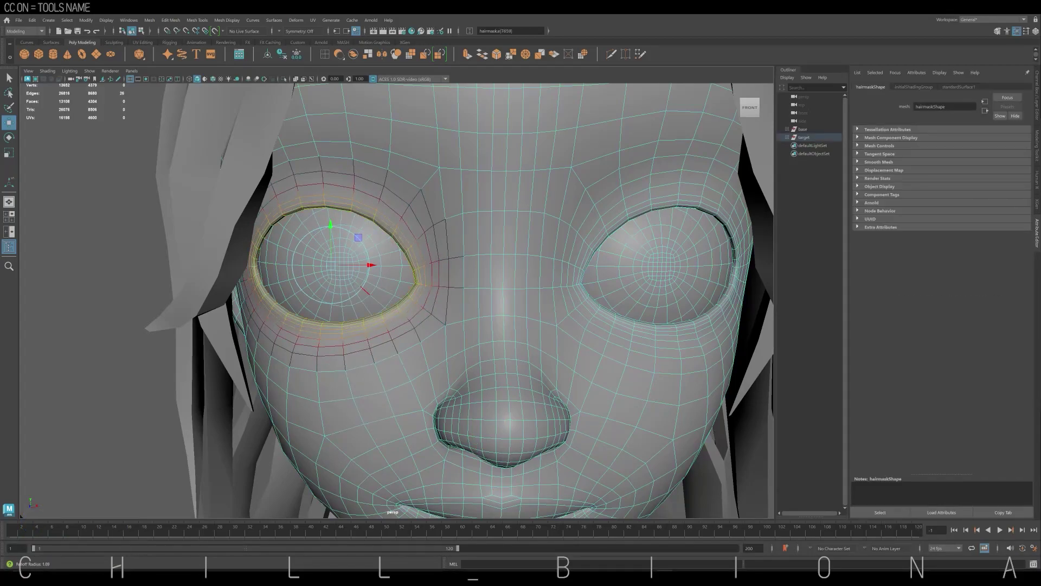
{"action": "key", "text": "r"}
{"action": "mouse_move", "coordinate": [330, 223]}
{"action": "left_mouse_down"}
{"action": "mouse_move", "coordinate": [331, 241]}
{"action": "mouse_move", "coordinate": [412, 227]}
{"action": "left_mouse_up"}
{"action": "key", "text": "w"}
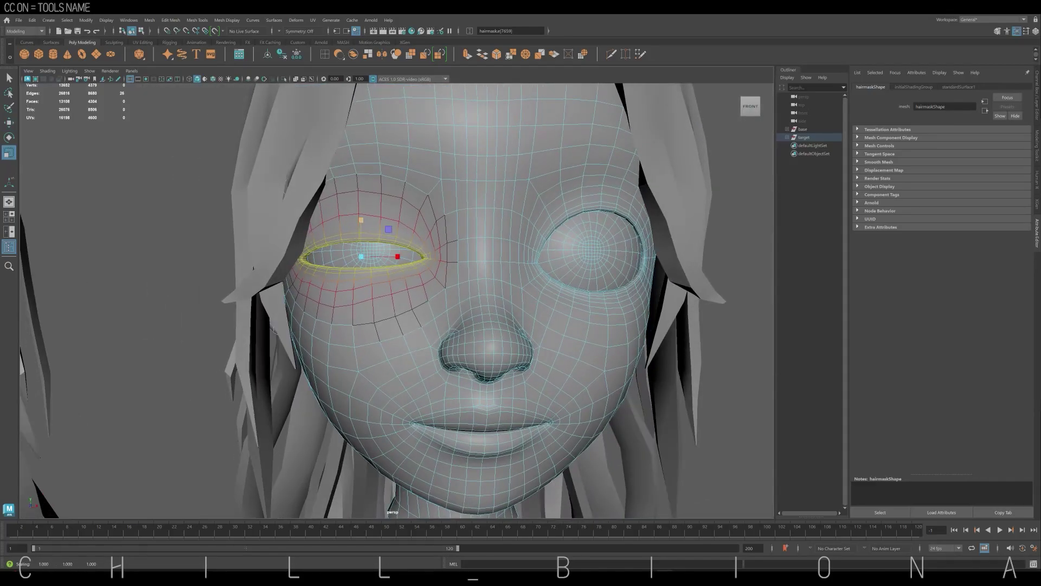
{"action": "left_click_drag", "start_coordinate": [374, 195], "coordinate": [375, 209]}
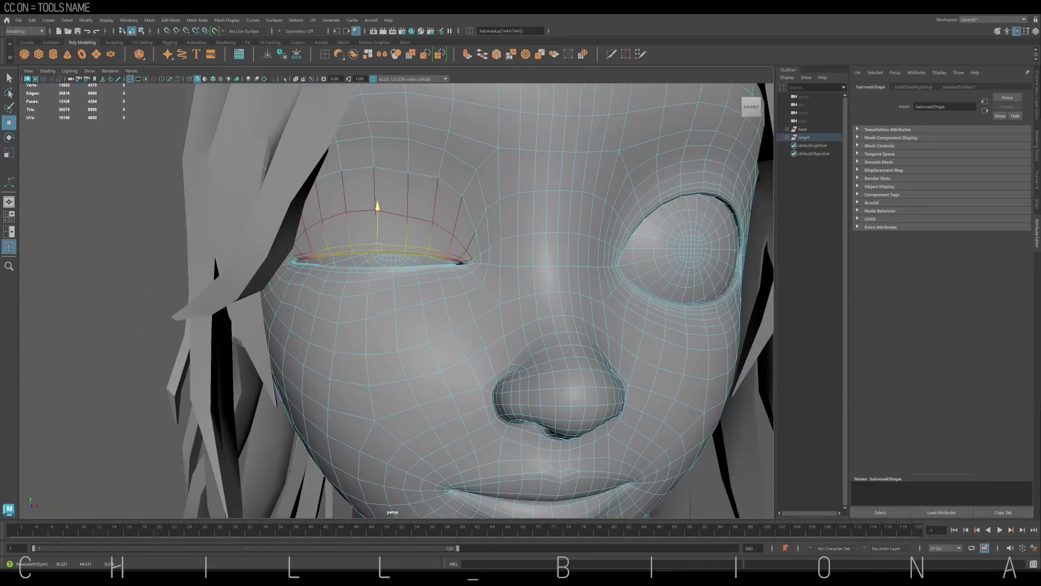
{"action": "scroll", "coordinate": [374, 261], "scroll_direction": "up", "scroll_amount": 5}
Tighten the edges at the eye corner by scaling and moving them.
{"action": "left_click", "coordinate": [252, 260]}
{"action": "key", "text": "r"}
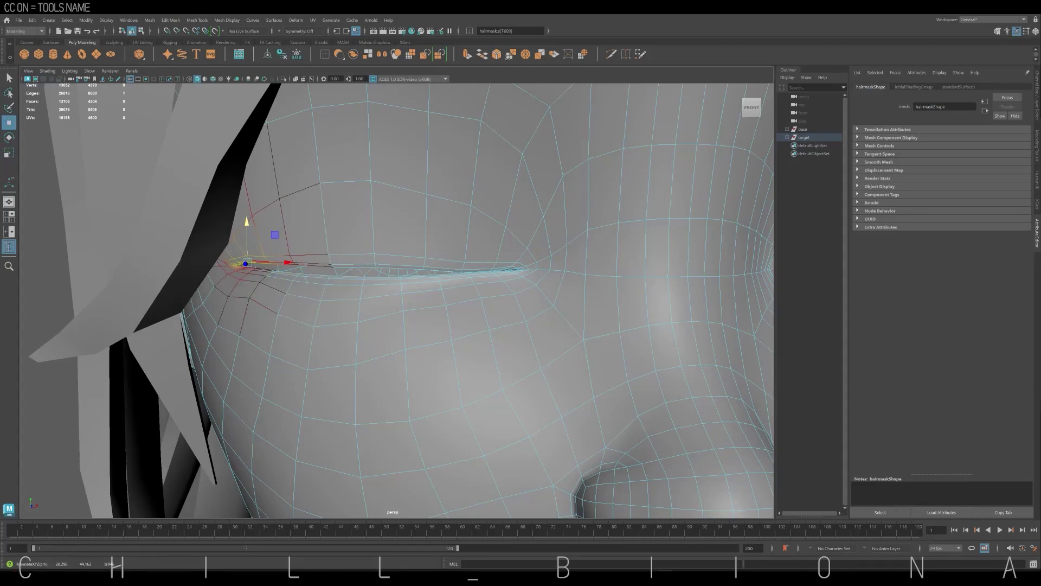
{"action": "scroll", "coordinate": [255, 260], "scroll_direction": "up", "scroll_amount": 3}
{"action": "left_click", "coordinate": [249, 234]}
{"action": "key", "text": "w"}
{"action": "scroll", "coordinate": [379, 244], "scroll_direction": "down", "scroll_amount": 5}
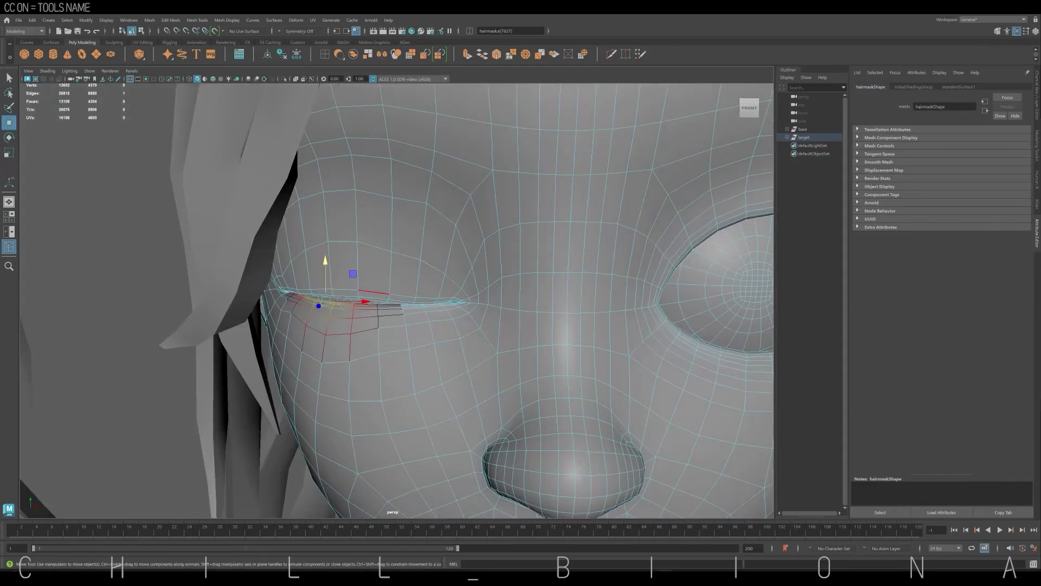
{"action": "left_click_drag", "start_coordinate": [380, 244], "coordinate": [412, 233], "text": "alt"}
{"action": "scroll", "coordinate": [380, 244], "scroll_direction": "up", "scroll_amount": 5}
{"action": "left_click", "coordinate": [423, 187]}
{"action": "left_click_drag", "start_coordinate": [423, 187], "coordinate": [380, 163], "text": "alt"}
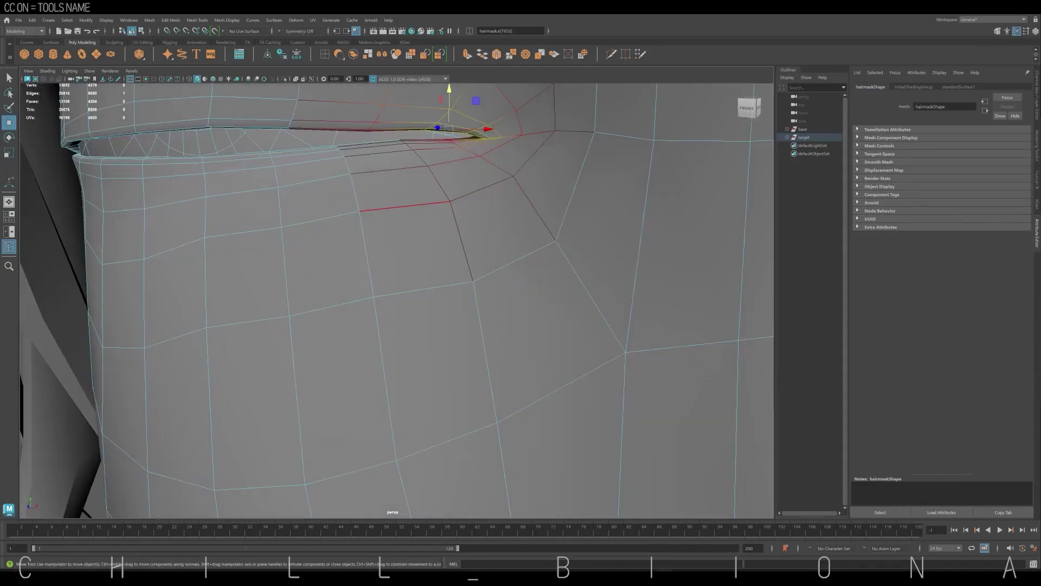
{"action": "scroll", "coordinate": [379, 217], "scroll_direction": "up", "scroll_amount": 3}
Flatten the eye-slit loop and even out the edge flow along the closed slit.
{"action": "double_click", "coordinate": [434, 125]}
{"action": "key", "text": "r"}
{"action": "left_click_drag", "start_coordinate": [417, 111], "coordinate": [417, 116]}
{"action": "right_click", "coordinate": [453, 225]}
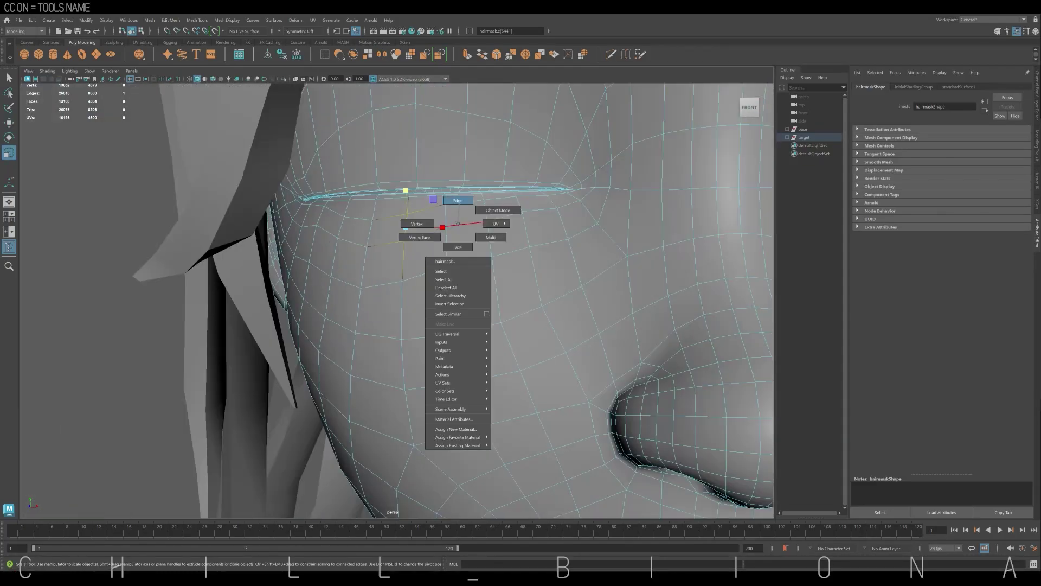
{"action": "left_click", "coordinate": [450, 249]}
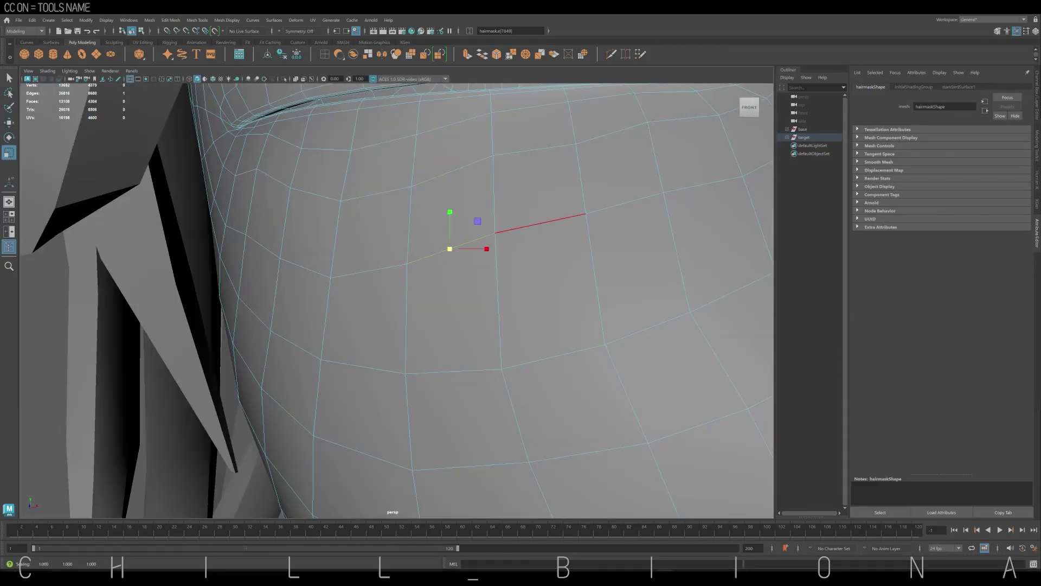
{"action": "key", "text": "w"}
{"action": "double_click", "coordinate": [450, 249]}
{"action": "scroll", "coordinate": [395, 301], "scroll_direction": "down", "scroll_amount": 3}
{"action": "scroll", "coordinate": [396, 301], "scroll_direction": "down", "scroll_amount": 3}
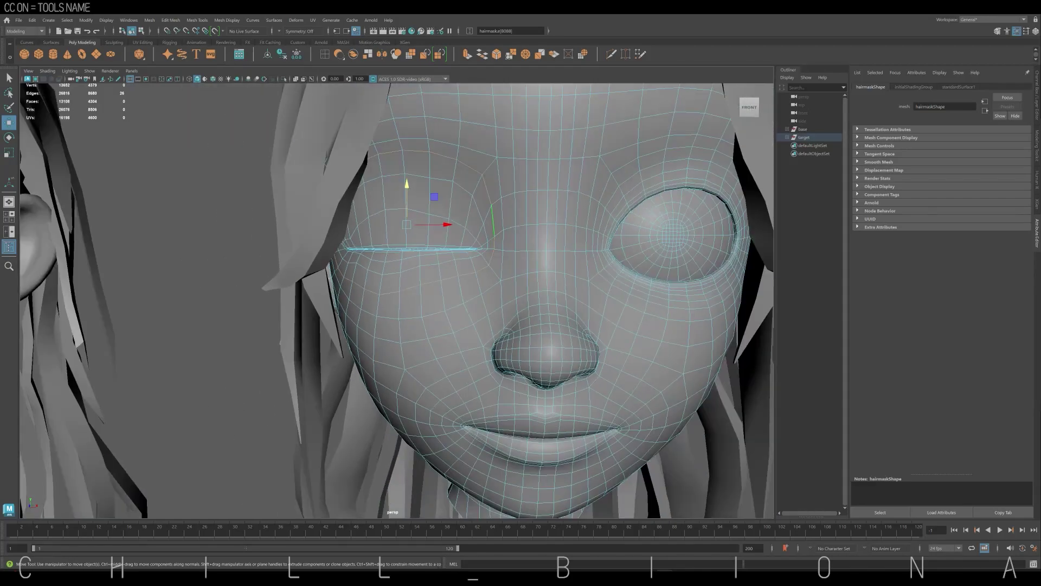
{"action": "right_click_drag", "start_coordinate": [488, 226], "coordinate": [478, 304], "text": "shift"}
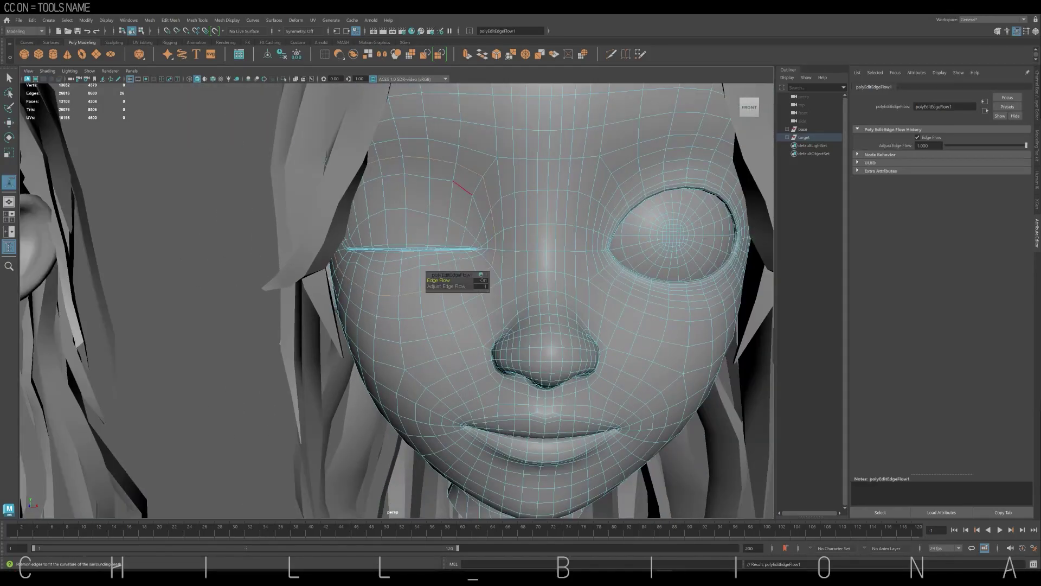
Repeat Edit Edge Flow with G on each loop around the closed eye.
{"action": "key", "text": "g"}
{"action": "key", "text": "g"}
{"action": "scroll", "coordinate": [440, 239], "scroll_direction": "up", "scroll_amount": 3}
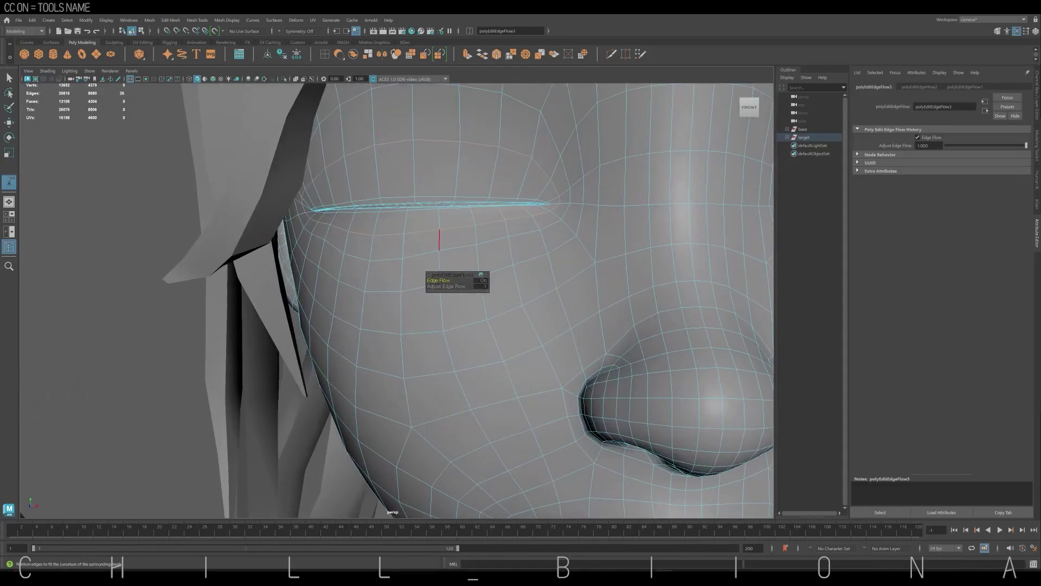
{"action": "key", "text": "g"}
{"action": "key", "text": "g"}
{"action": "scroll", "coordinate": [342, 244], "scroll_direction": "up", "scroll_amount": 4}
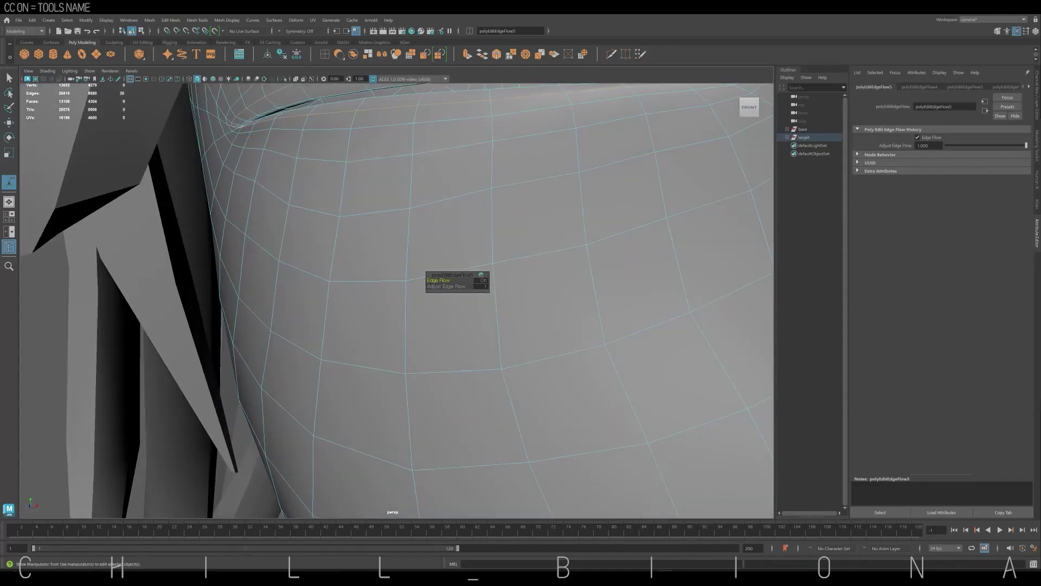
{"action": "key", "text": "g"}
{"action": "key", "text": "g"}
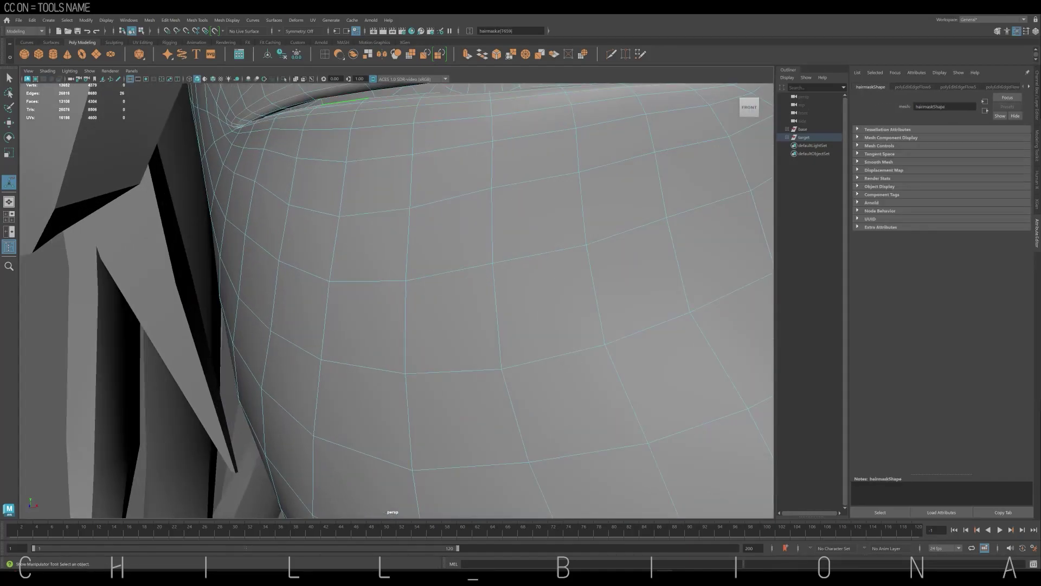
{"action": "scroll", "coordinate": [396, 298], "scroll_direction": "down", "scroll_amount": 3}
{"action": "scroll", "coordinate": [426, 336], "scroll_direction": "down", "scroll_amount": 2}
{"action": "key", "text": "g"}
{"action": "key", "text": "g"}
{"action": "key", "text": "g"}
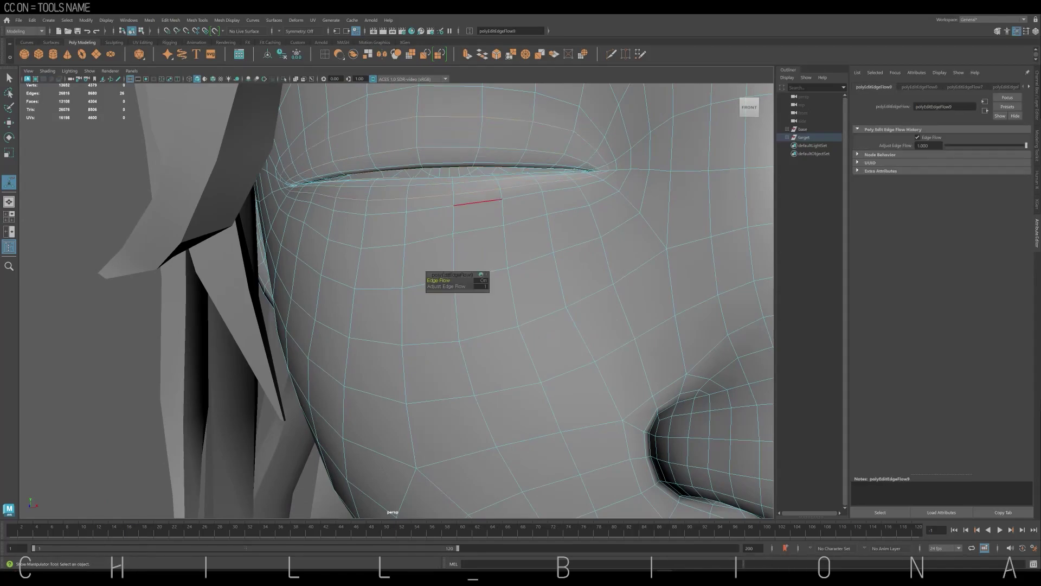
{"action": "key", "text": "g"}
{"action": "key", "text": "g"}
{"action": "scroll", "coordinate": [396, 299], "scroll_direction": "down", "scroll_amount": 2}
{"action": "scroll", "coordinate": [396, 298], "scroll_direction": "down", "scroll_amount": 2}
{"action": "scroll", "coordinate": [396, 299], "scroll_direction": "up", "scroll_amount": 4}
{"action": "key", "text": "g"}
{"action": "key", "text": "g"}
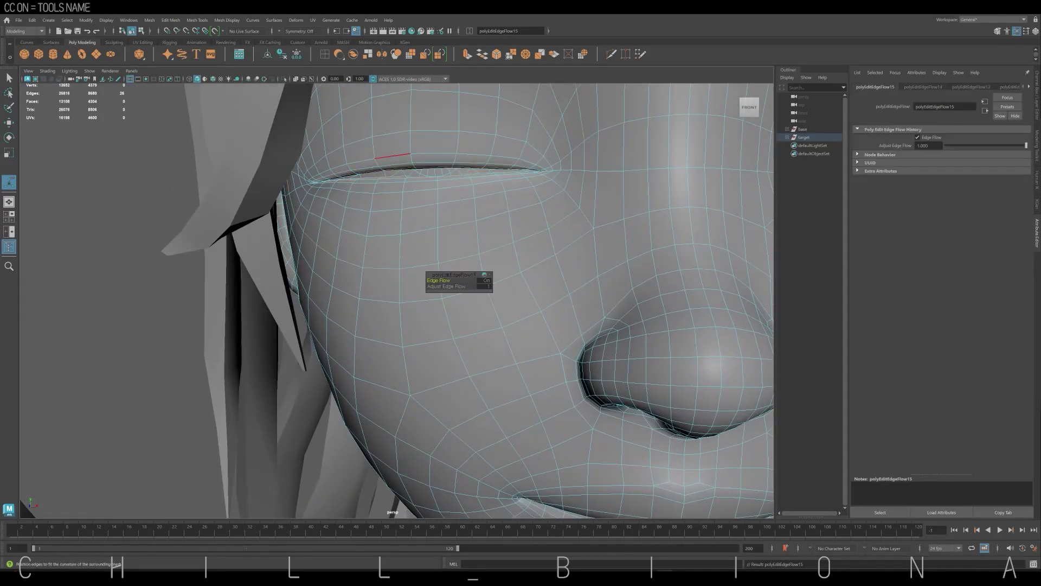
{"action": "scroll", "coordinate": [396, 298], "scroll_direction": "down", "scroll_amount": 3}
{"action": "key", "text": "g"}
{"action": "scroll", "coordinate": [396, 298], "scroll_direction": "up", "scroll_amount": 5}
{"action": "key", "text": "g"}
{"action": "scroll", "coordinate": [396, 298], "scroll_direction": "up", "scroll_amount": 3}
{"action": "scroll", "coordinate": [396, 298], "scroll_direction": "down", "scroll_amount": 2}
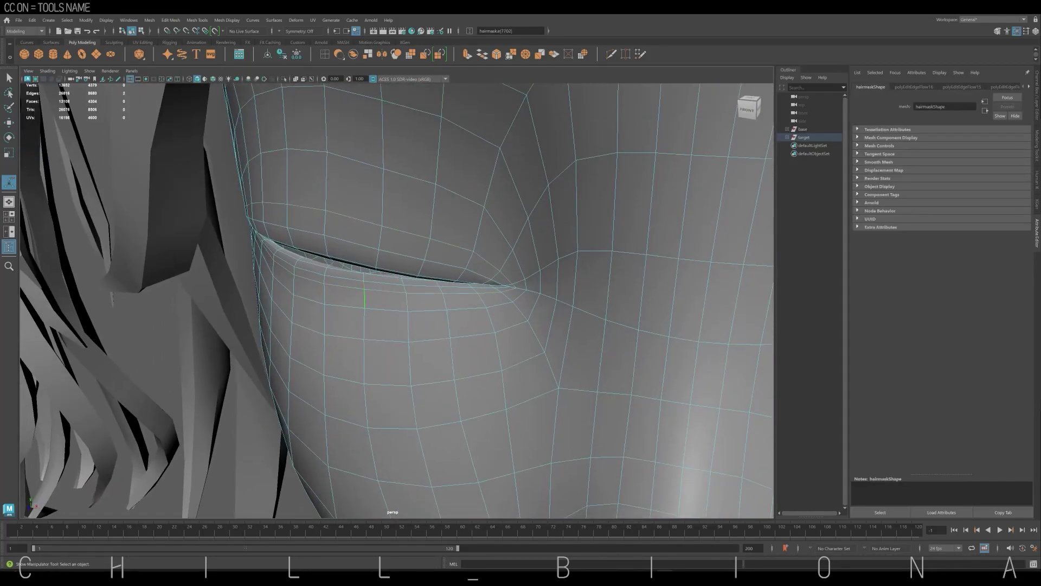
Select target then base and create a blend shape named wink.
{"action": "key", "text": "w"}
{"action": "key", "text": "a"}
{"action": "left_click", "coordinate": [804, 137]}
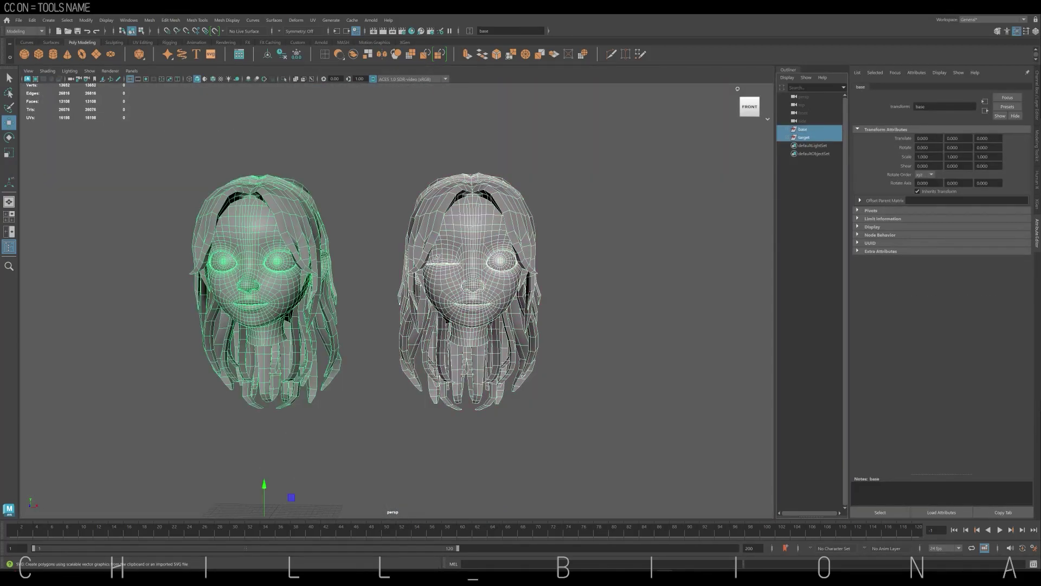
{"action": "left_click", "coordinate": [296, 20]}
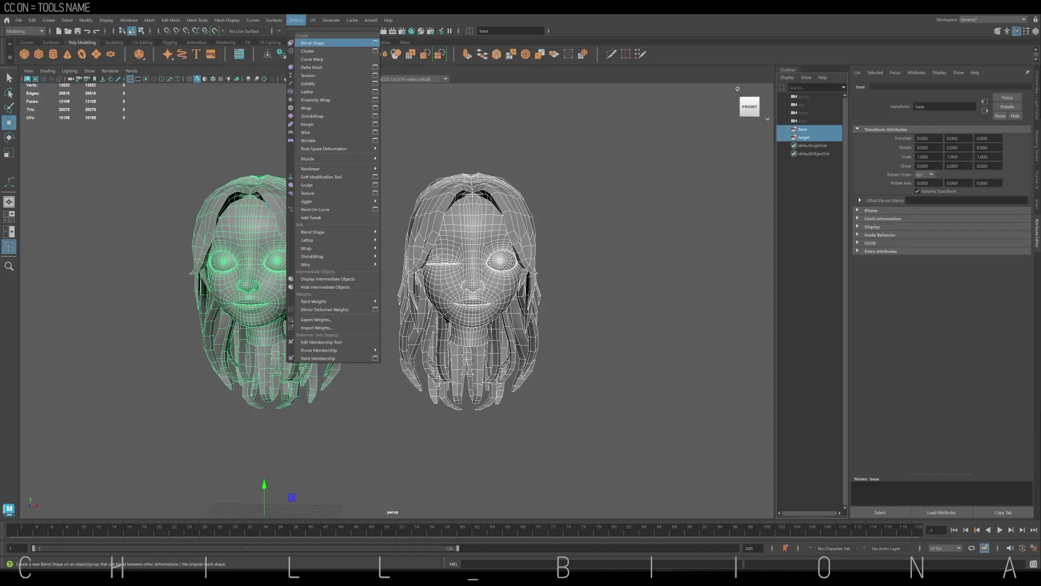
{"action": "left_click", "coordinate": [375, 43]}
{"action": "type", "text": "wink"}
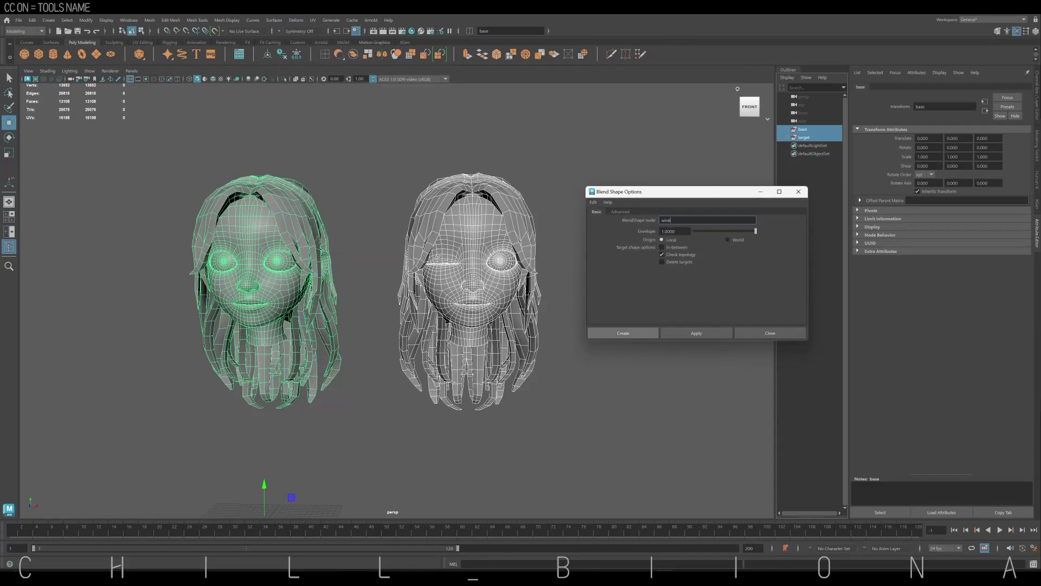
{"action": "left_click", "coordinate": [623, 332]}
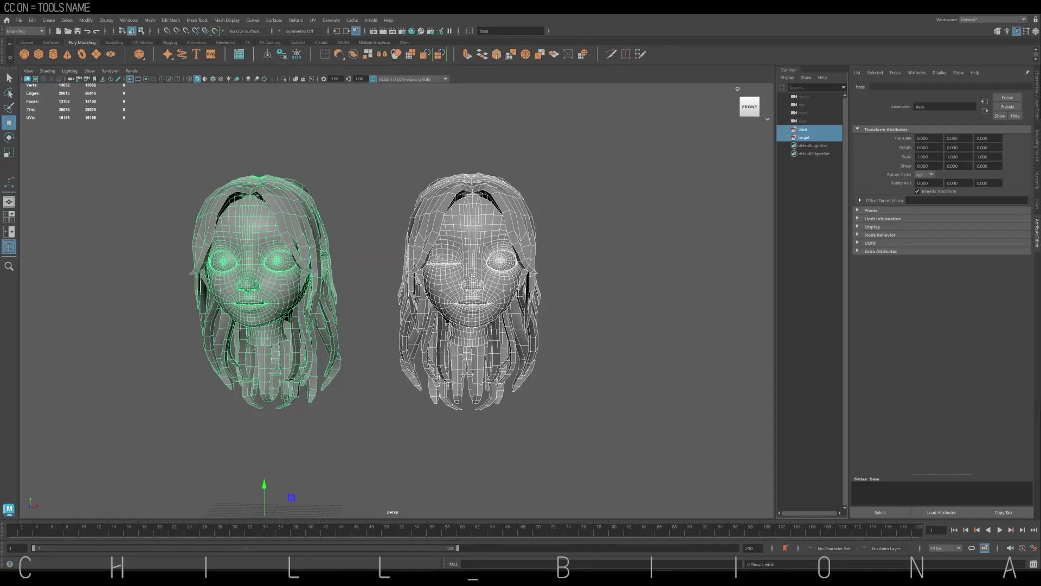
{"action": "left_click", "coordinate": [128, 20]}
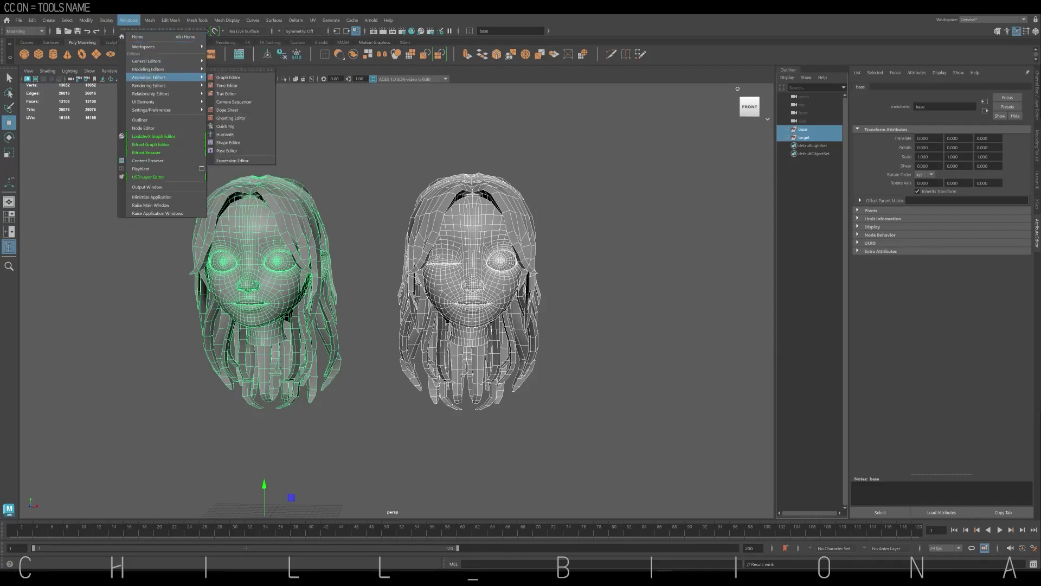
In the Shape Editor, drag the target weight up until the base head's eye closes.
{"action": "left_click", "coordinate": [228, 142]}
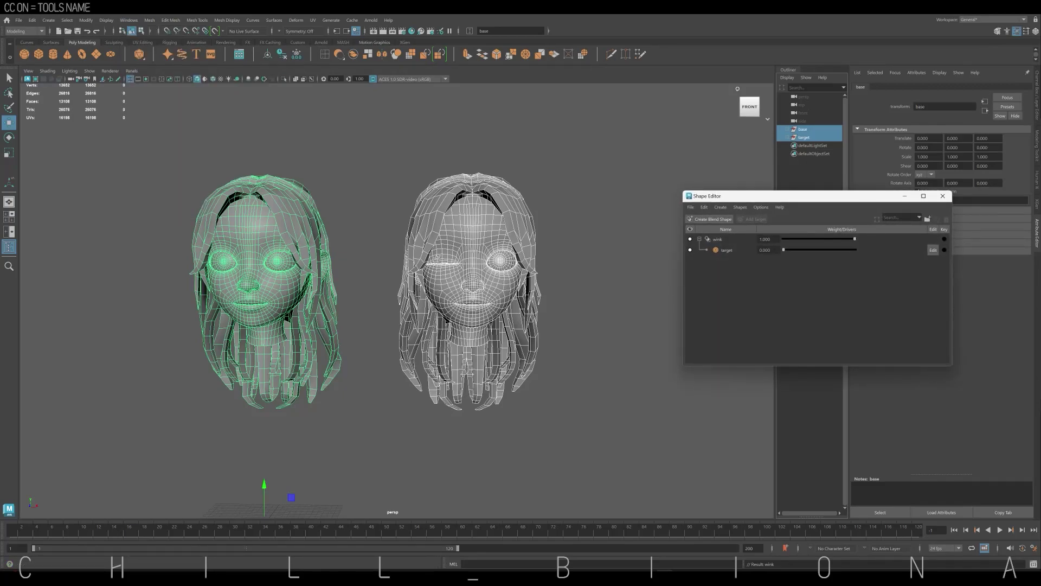
{"action": "left_click", "coordinate": [596, 433]}
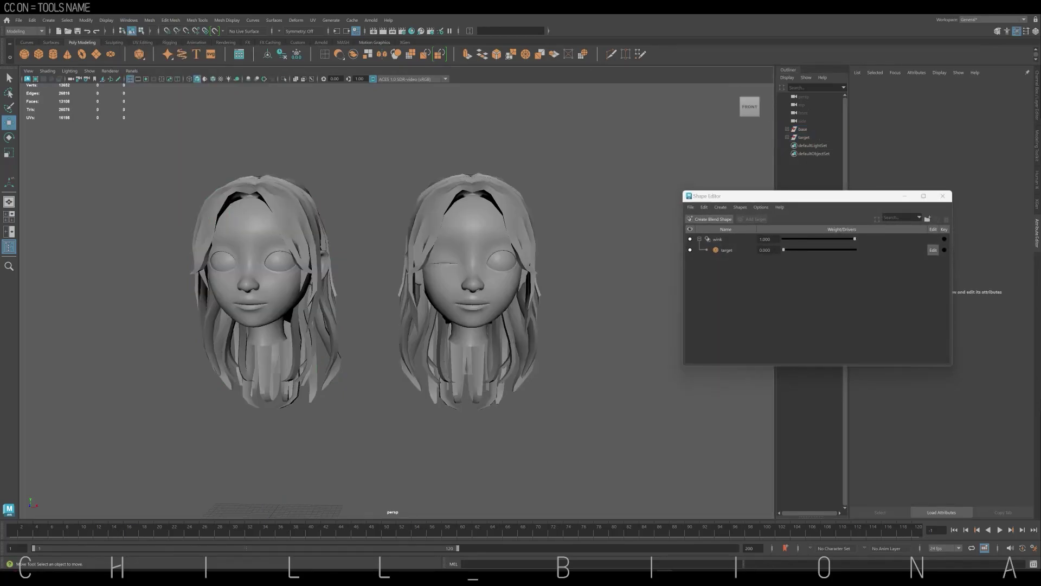
{"action": "left_click_drag", "start_coordinate": [784, 250], "coordinate": [795, 250]}
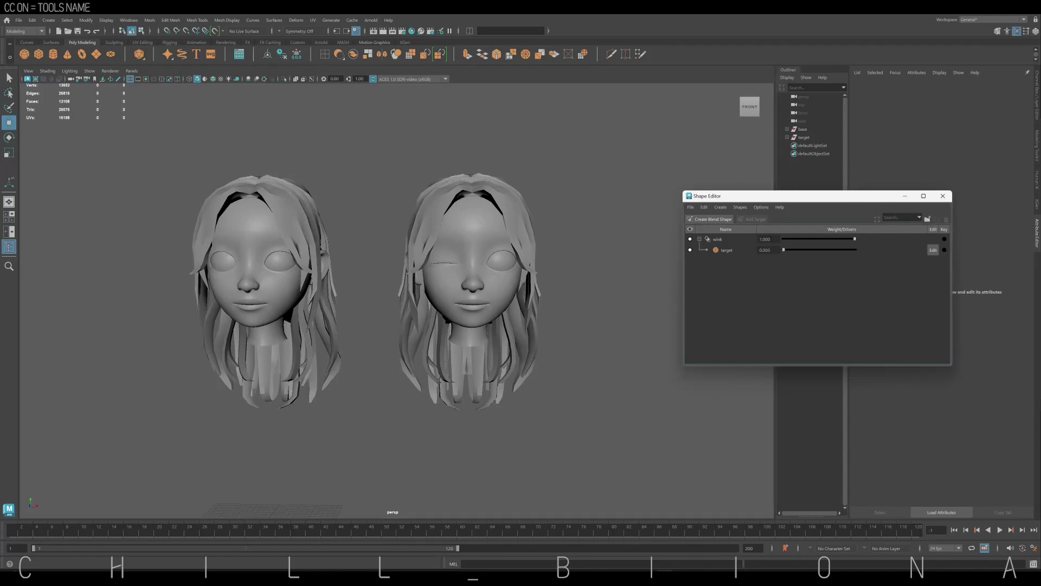
{"action": "middle_click_drag", "start_coordinate": [325, 293], "coordinate": [464, 285], "text": "alt"}
{"action": "left_click_drag", "start_coordinate": [783, 250], "coordinate": [813, 250]}
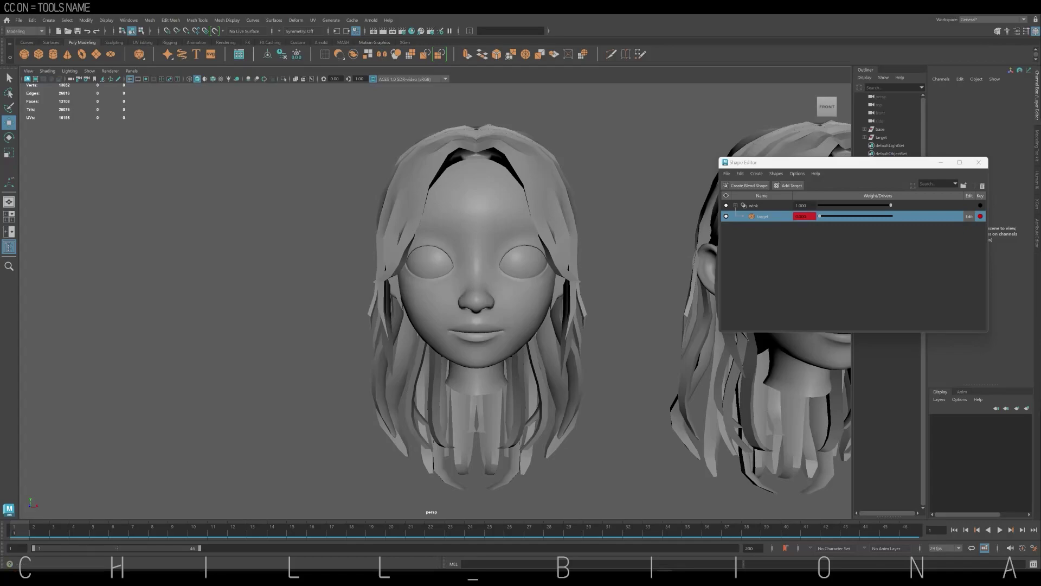
Key the target weight at 1 and play back the wink animation.
{"action": "key", "text": "alt+v"}
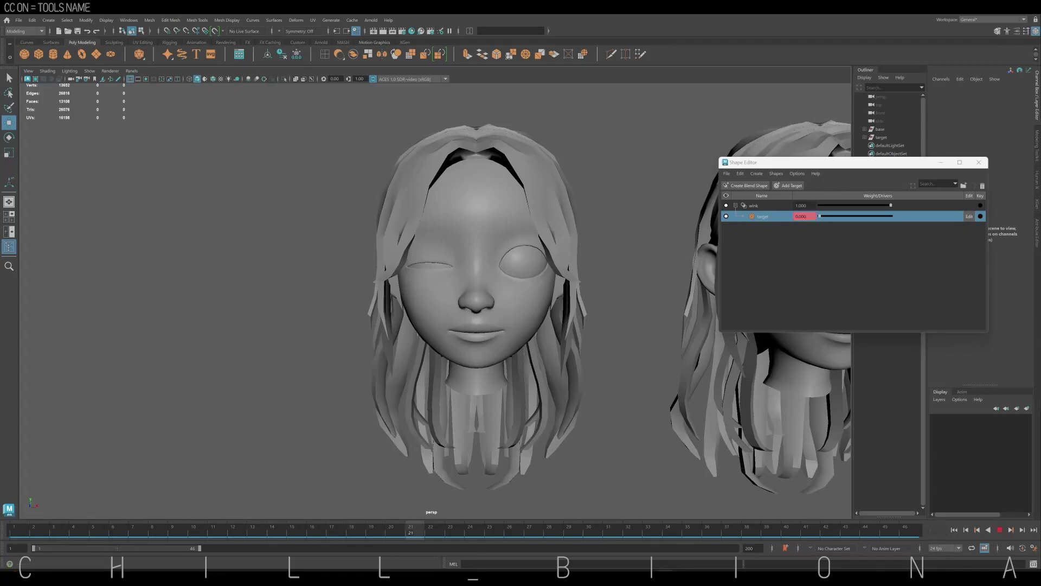
{"action": "key", "text": "alt+v"}
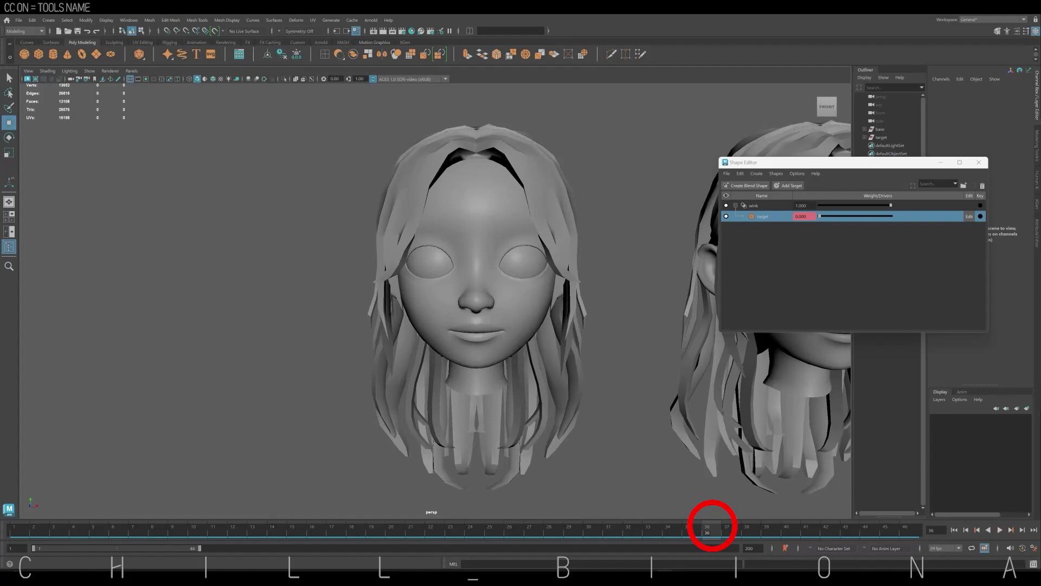
{"action": "key", "text": "alt+v"}
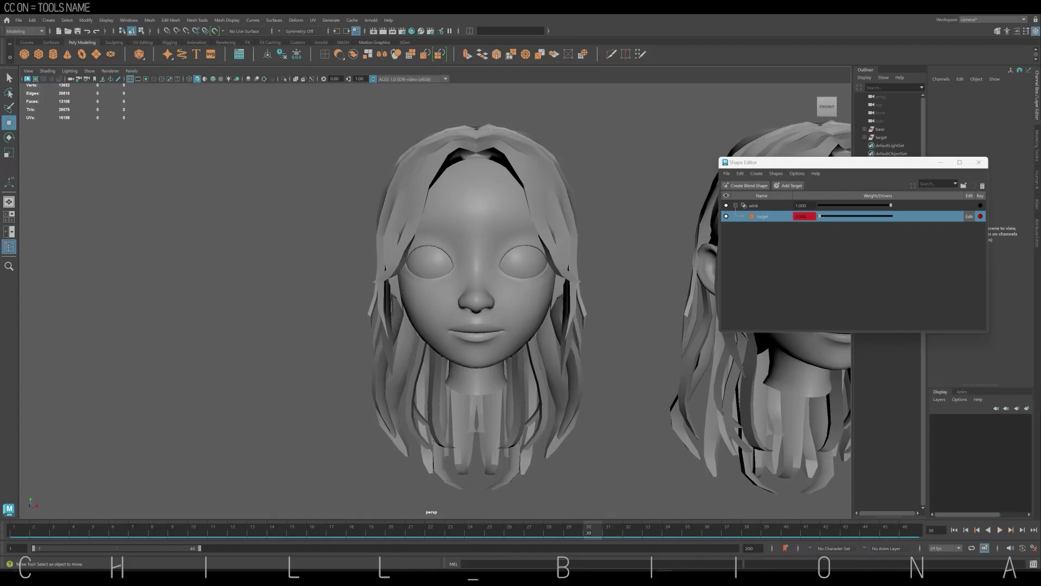
{"action": "right_click", "coordinate": [981, 216]}
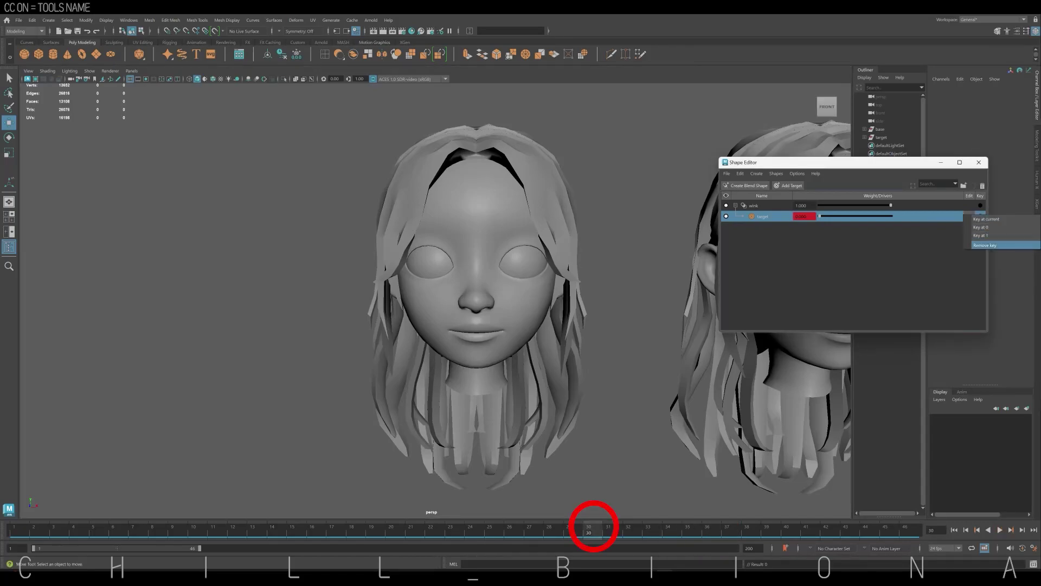
{"action": "left_click", "coordinate": [980, 235]}
{"action": "key", "text": "alt+v"}
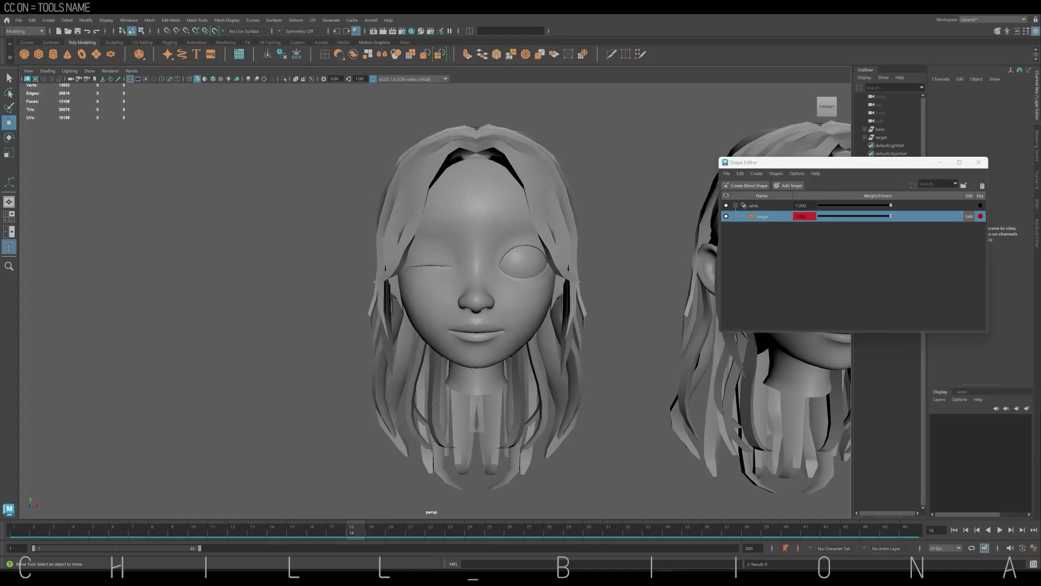
Remove the target weight key, play the animation, and duplicate the head group to the right.
{"action": "right_click", "coordinate": [981, 216]}
{"action": "left_click", "coordinate": [985, 247]}
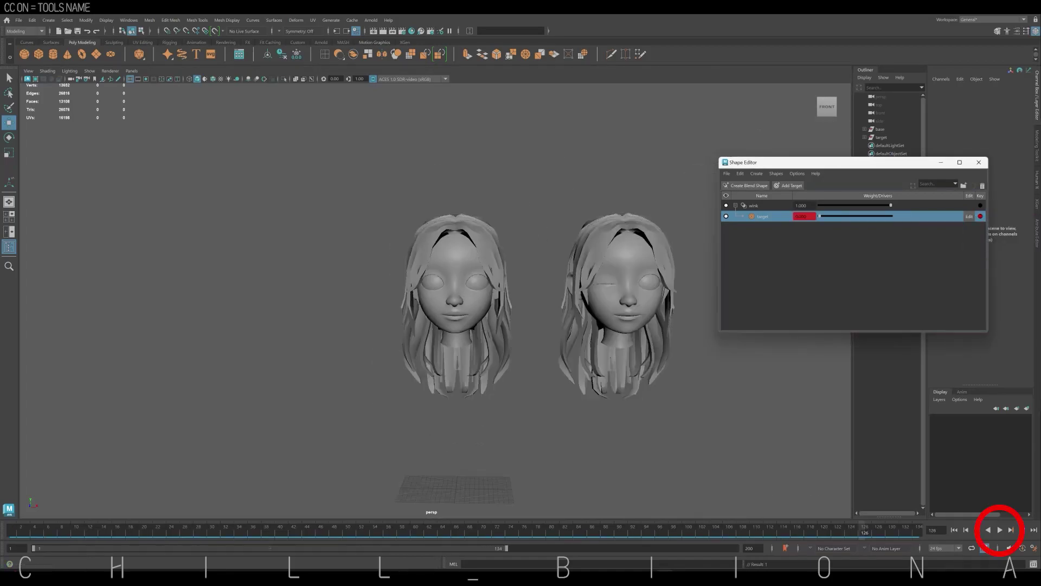
{"action": "left_click", "coordinate": [999, 530]}
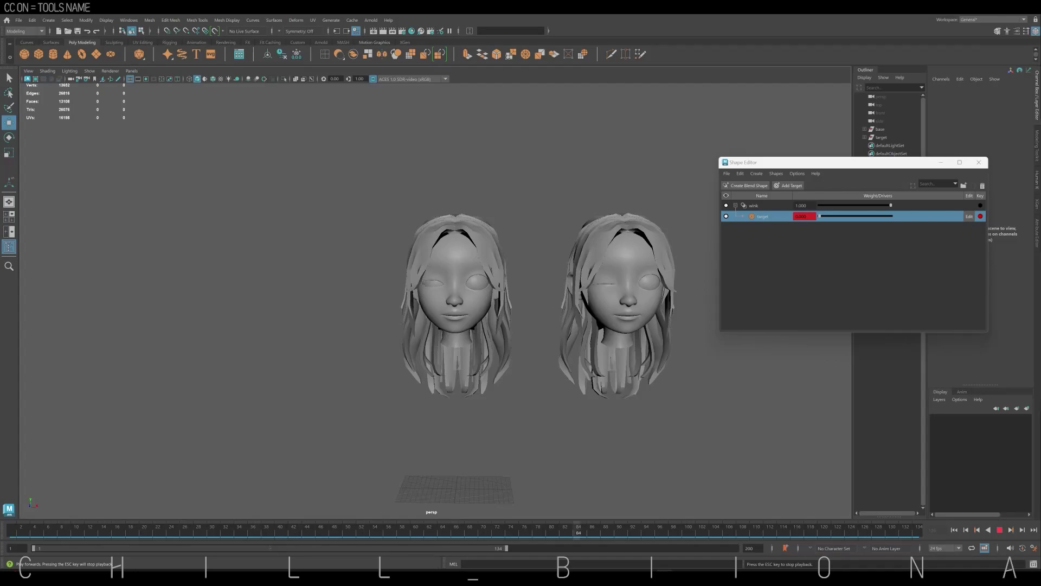
{"action": "key", "text": "ctrl+d"}
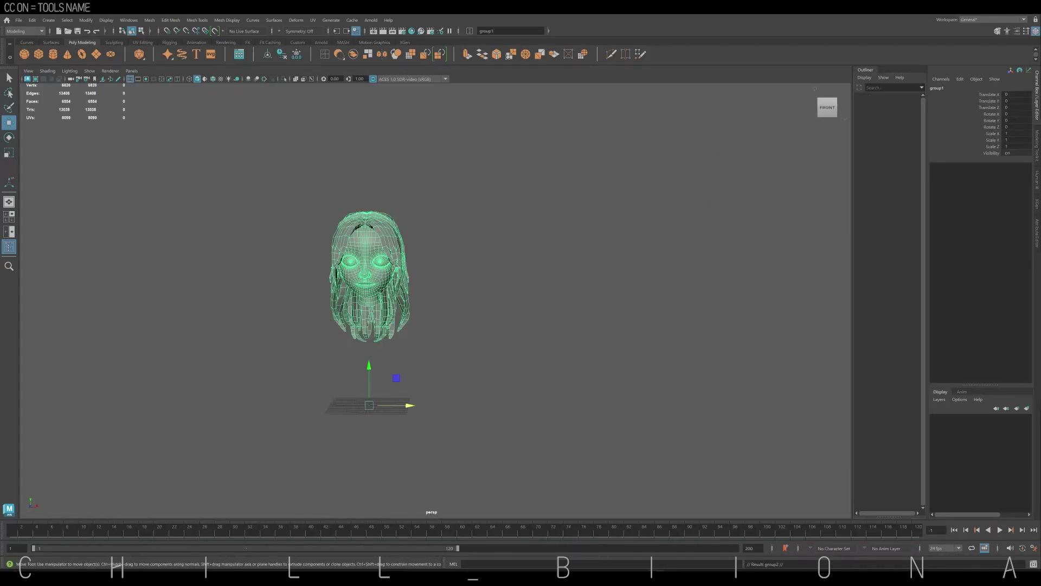
{"action": "left_click_drag", "start_coordinate": [402, 405], "coordinate": [639, 405]}
Add a third head copy and rename the groups base, target1 and target2.
{"action": "key", "text": "ctrl+d"}
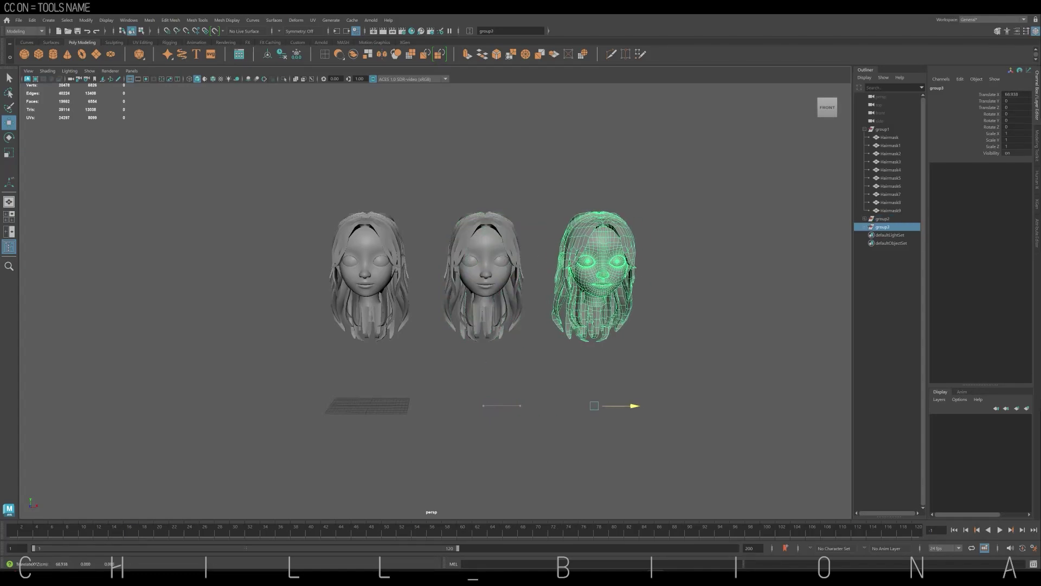
{"action": "scroll", "coordinate": [433, 296], "scroll_direction": "down", "scroll_amount": 2}
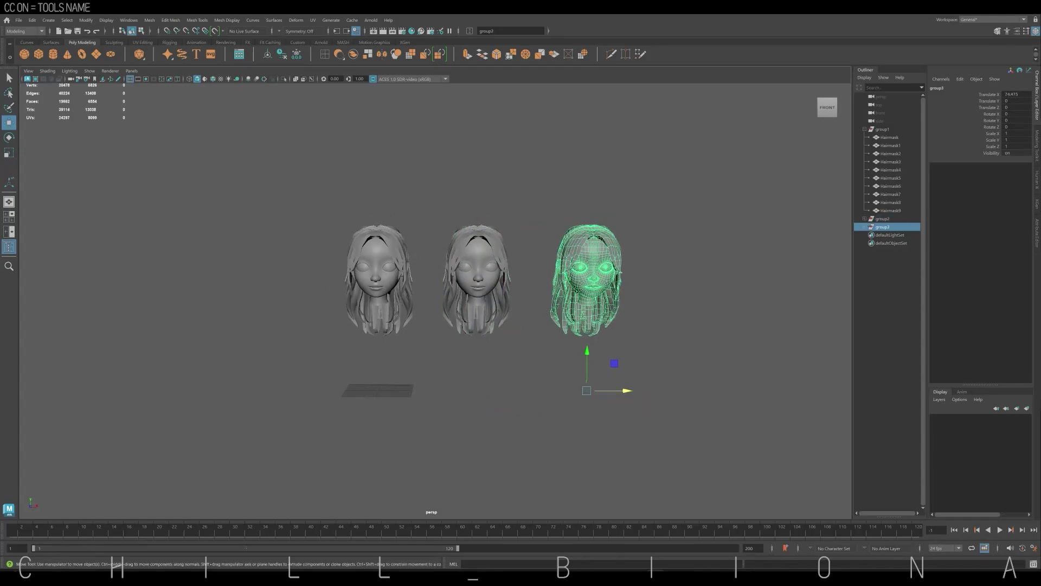
{"action": "left_click", "coordinate": [864, 129]}
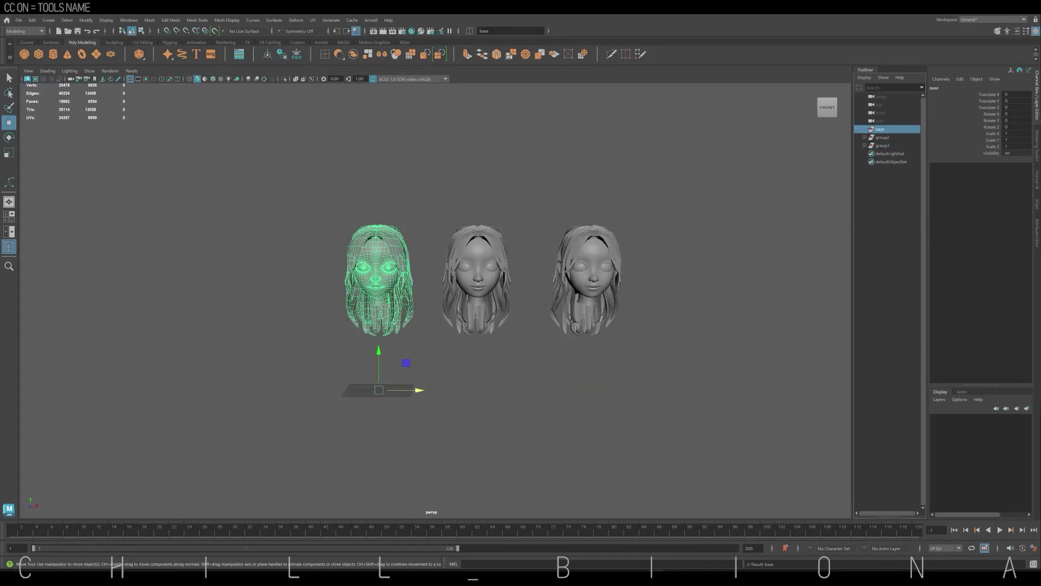
{"action": "double_click", "coordinate": [883, 137]}
{"action": "type", "text": "target1"}
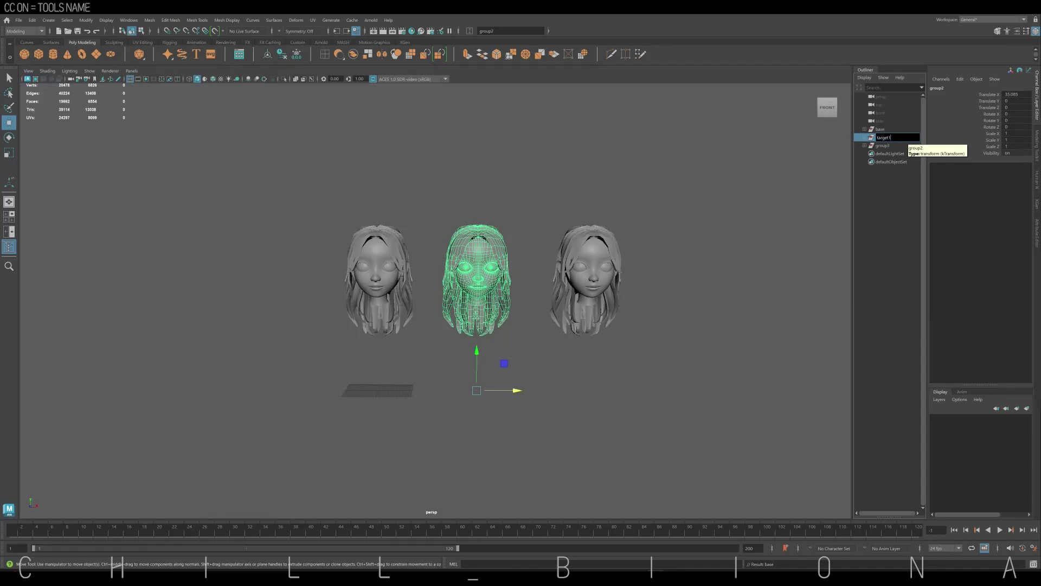
{"action": "left_click", "coordinate": [882, 146]}
{"action": "type", "text": "target2"}
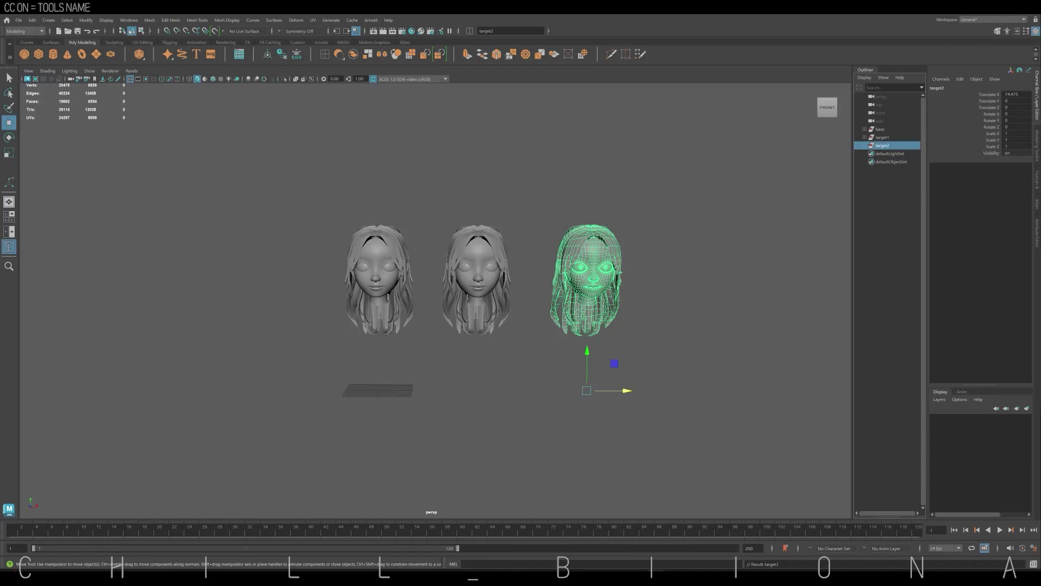
{"action": "left_click", "coordinate": [477, 271]}
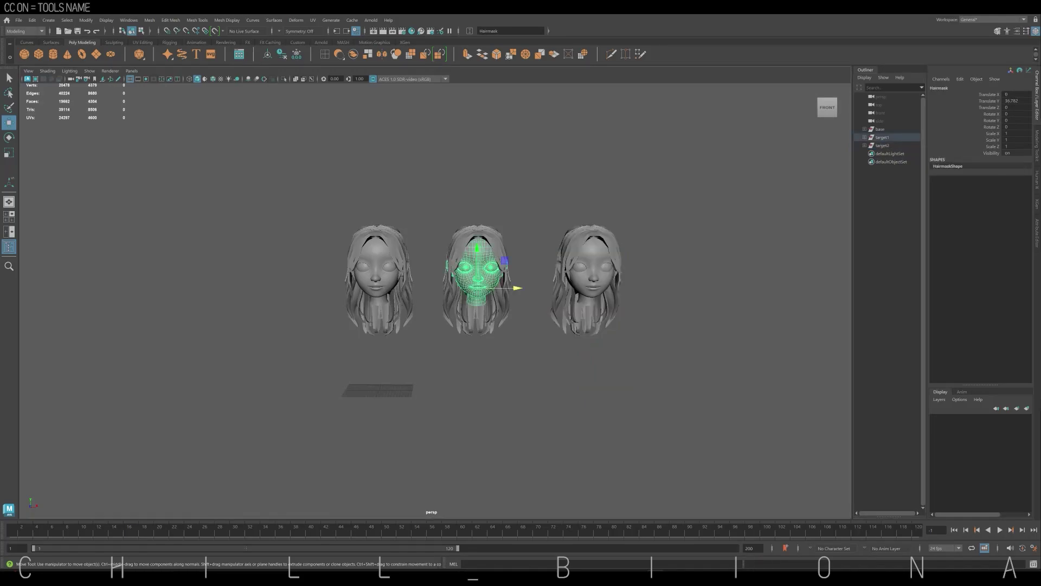
Frame target1's face and turn on Object X symmetry.
{"action": "key", "text": "f"}
{"action": "left_click", "coordinate": [299, 31]}
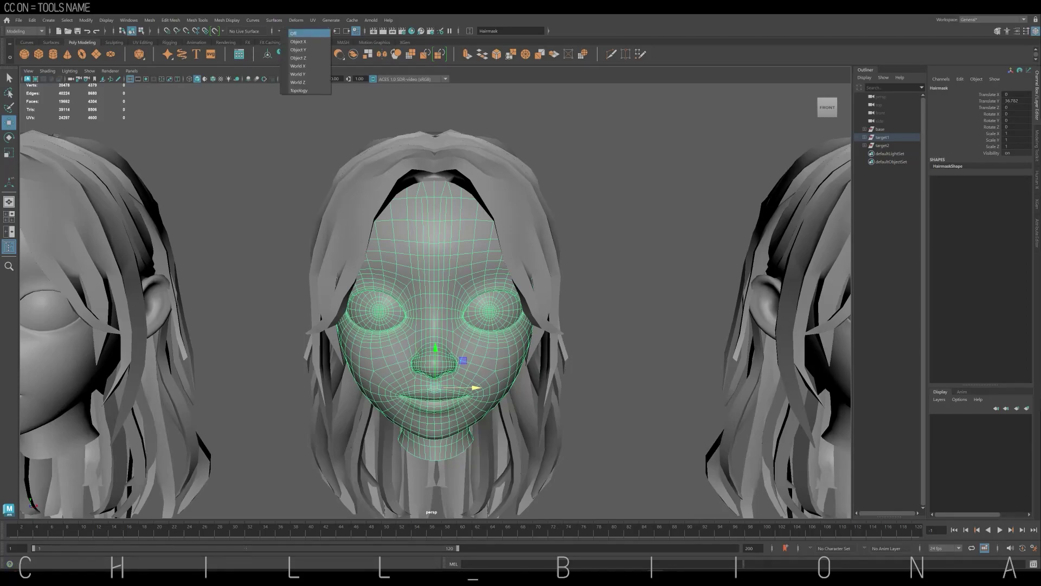
{"action": "left_click", "coordinate": [301, 45]}
{"action": "scroll", "coordinate": [437, 300], "scroll_direction": "up", "scroll_amount": 3}
{"action": "scroll", "coordinate": [434, 287], "scroll_direction": "up", "scroll_amount": 3}
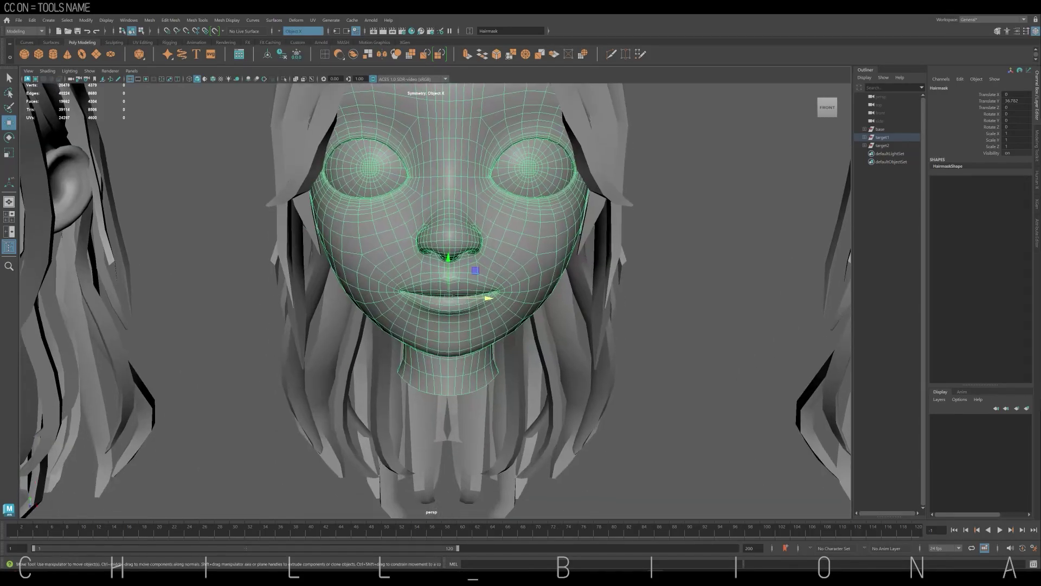
{"action": "right_click_drag", "start_coordinate": [431, 284], "coordinate": [373, 284]}
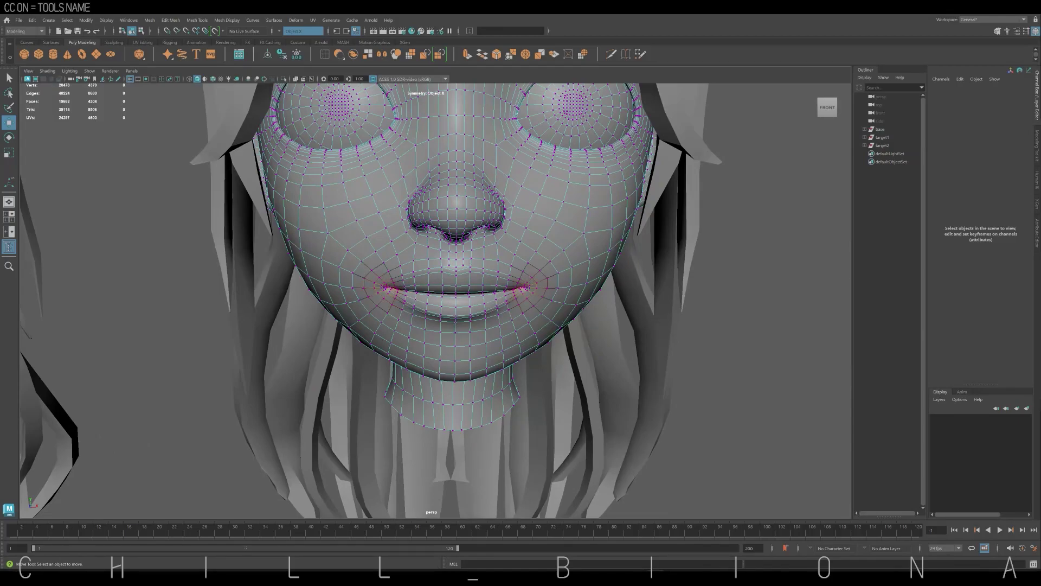
Raise the mouth corners, lower the lower-lip centre and lift the upper eyelid edges.
{"action": "left_click", "coordinate": [384, 279]}
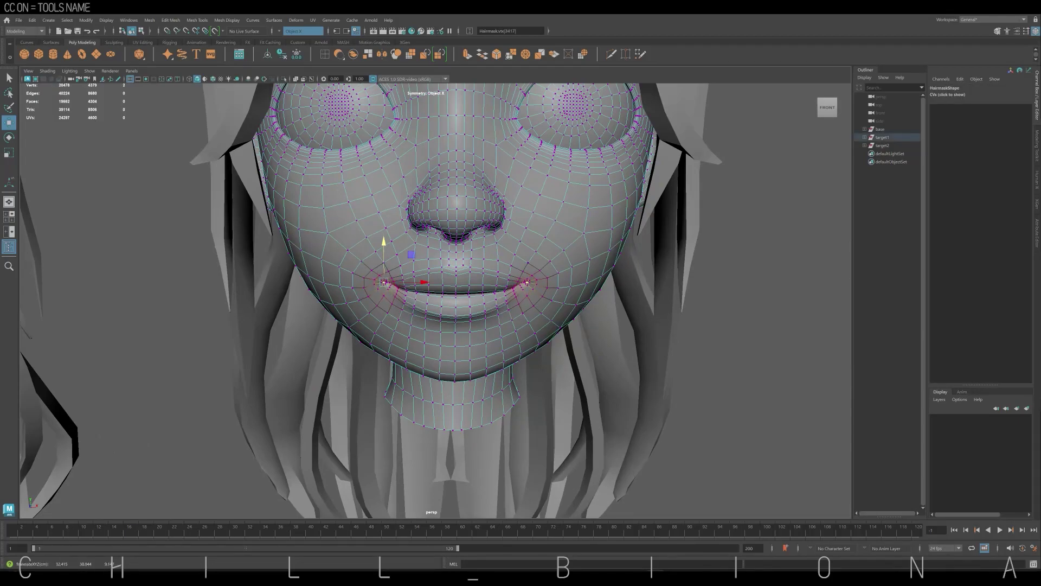
{"action": "left_click_drag", "start_coordinate": [383, 246], "coordinate": [384, 243]}
{"action": "left_click", "coordinate": [455, 321]}
{"action": "left_click_drag", "start_coordinate": [455, 285], "coordinate": [454, 293]}
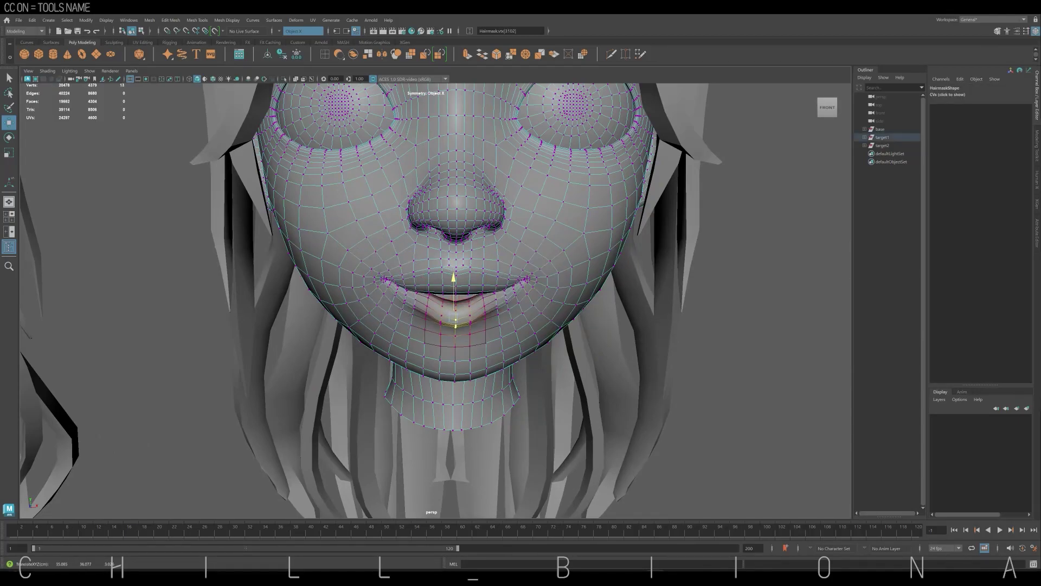
{"action": "right_click_drag", "start_coordinate": [455, 293], "coordinate": [455, 238]}
{"action": "left_click", "coordinate": [429, 300]}
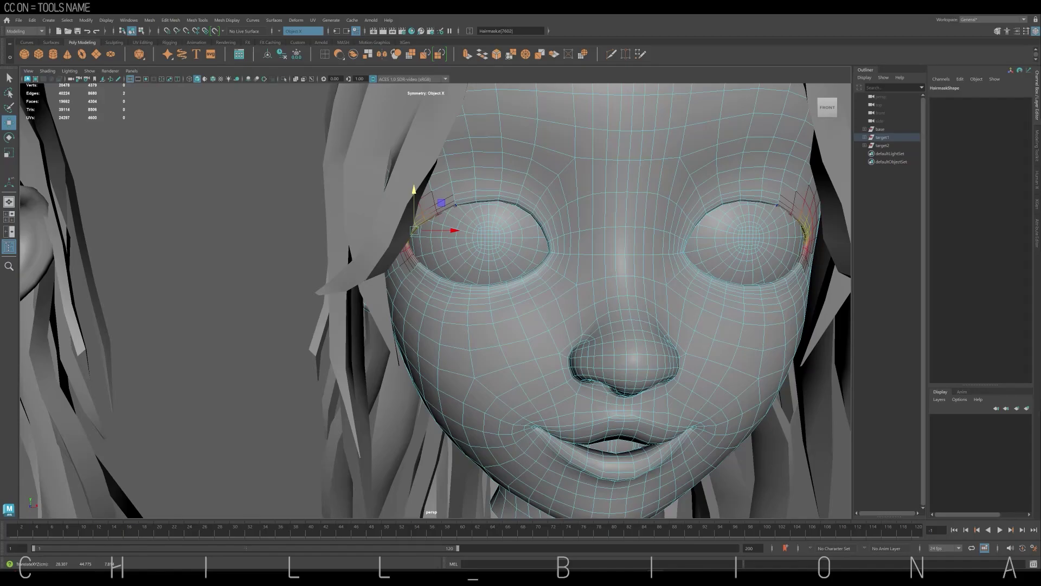
{"action": "left_click_drag", "start_coordinate": [488, 272], "coordinate": [623, 228], "text": "alt"}
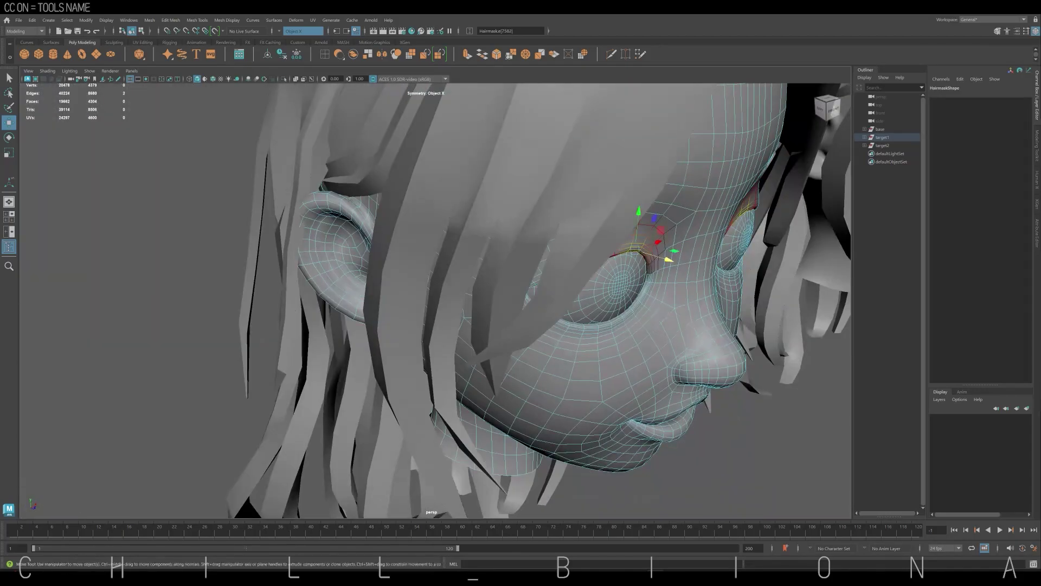
Compare the smiling target1 head with the other heads and select the right-hand head.
{"action": "left_click_drag", "start_coordinate": [543, 271], "coordinate": [542, 189], "text": "alt"}
{"action": "scroll", "coordinate": [434, 299], "scroll_direction": "down", "scroll_amount": 5}
{"action": "middle_click_drag", "start_coordinate": [542, 271], "coordinate": [344, 271], "text": "alt"}
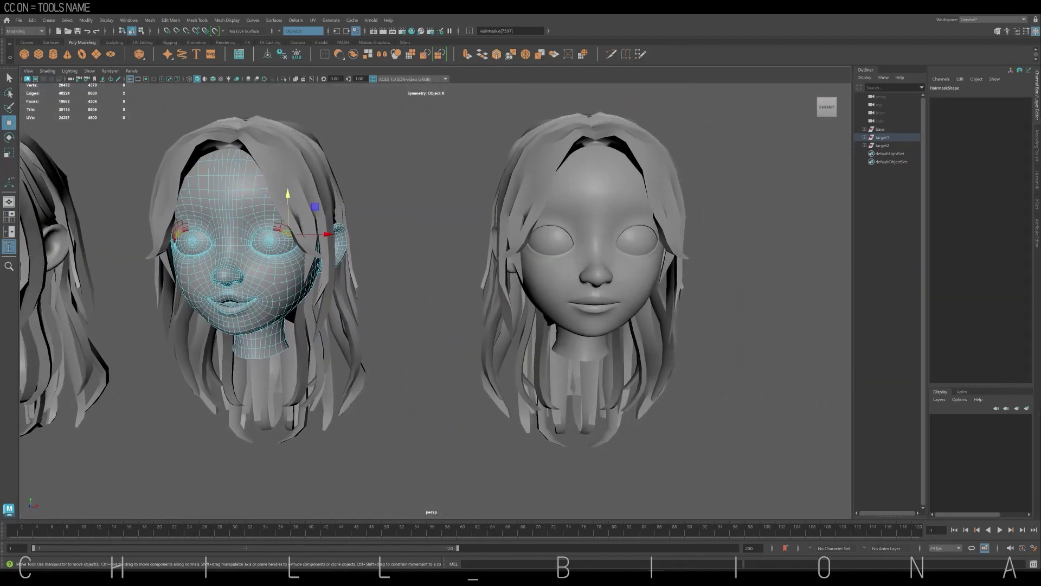
{"action": "scroll", "coordinate": [433, 299], "scroll_direction": "down", "scroll_amount": 3}
{"action": "scroll", "coordinate": [433, 298], "scroll_direction": "up", "scroll_amount": 4}
{"action": "scroll", "coordinate": [434, 298], "scroll_direction": "up", "scroll_amount": 2}
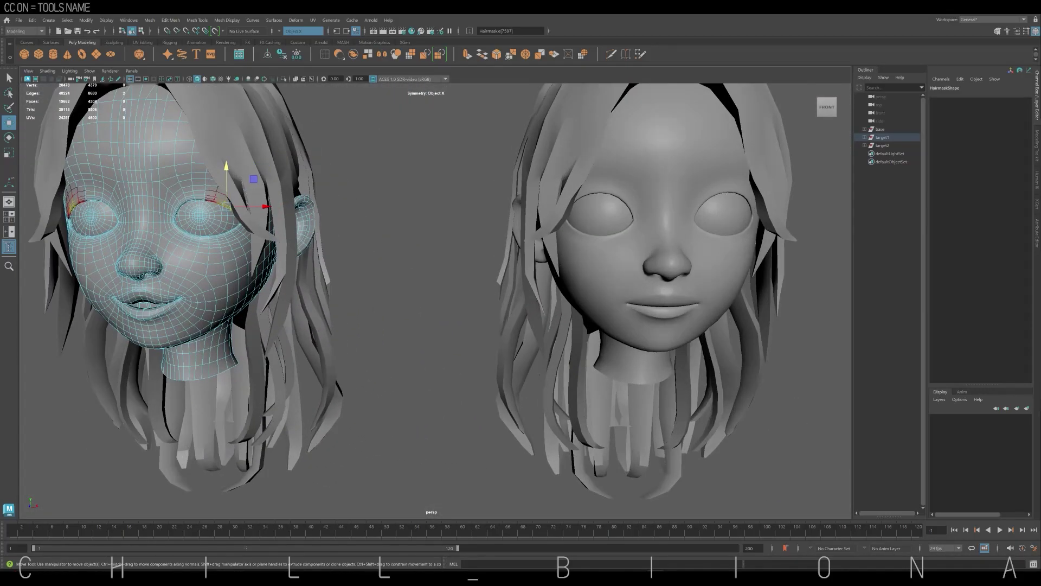
{"action": "middle_click_drag", "start_coordinate": [597, 271], "coordinate": [461, 271], "text": "alt"}
{"action": "left_click", "coordinate": [472, 282]}
{"action": "scroll", "coordinate": [472, 282], "scroll_direction": "up", "scroll_amount": 3}
Select the mouth-corner edge and upper-lip edge loop on the right head in edge mode.
{"action": "scroll", "coordinate": [472, 282], "scroll_direction": "up", "scroll_amount": 1}
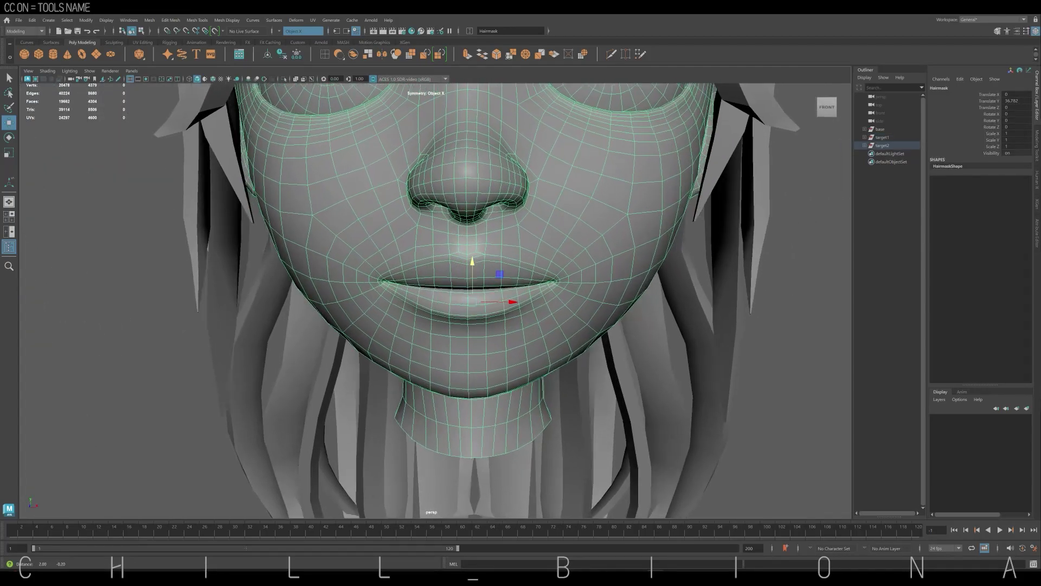
{"action": "right_click", "coordinate": [470, 279]}
{"action": "left_click", "coordinate": [470, 256]}
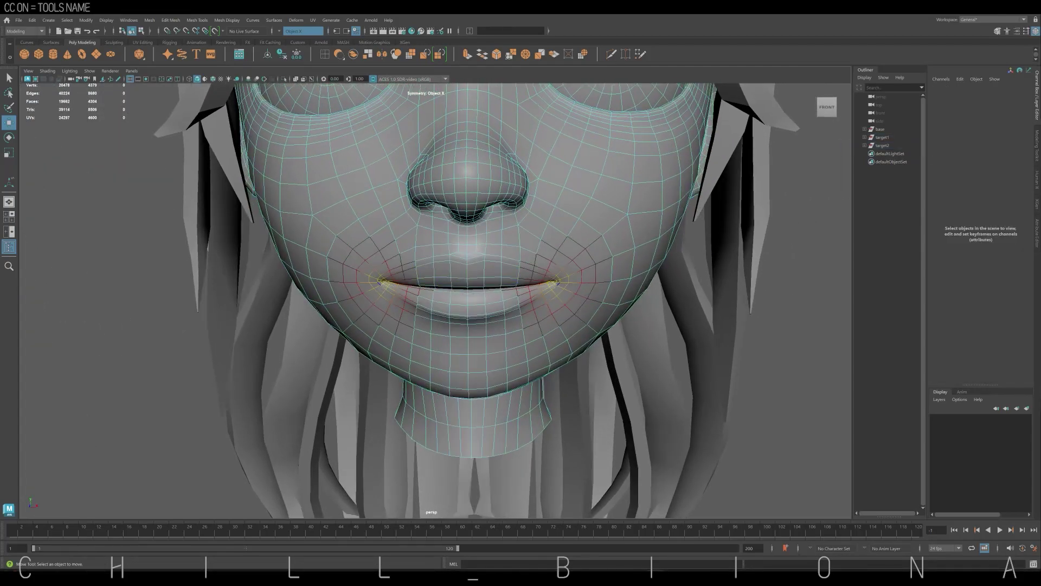
{"action": "left_click", "coordinate": [382, 282]}
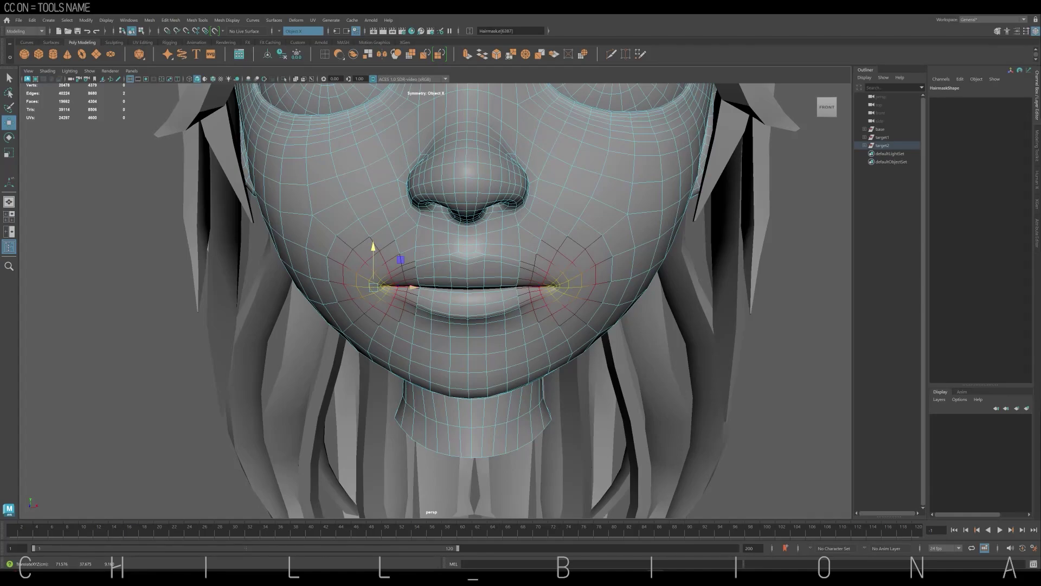
{"action": "double_click", "coordinate": [465, 279]}
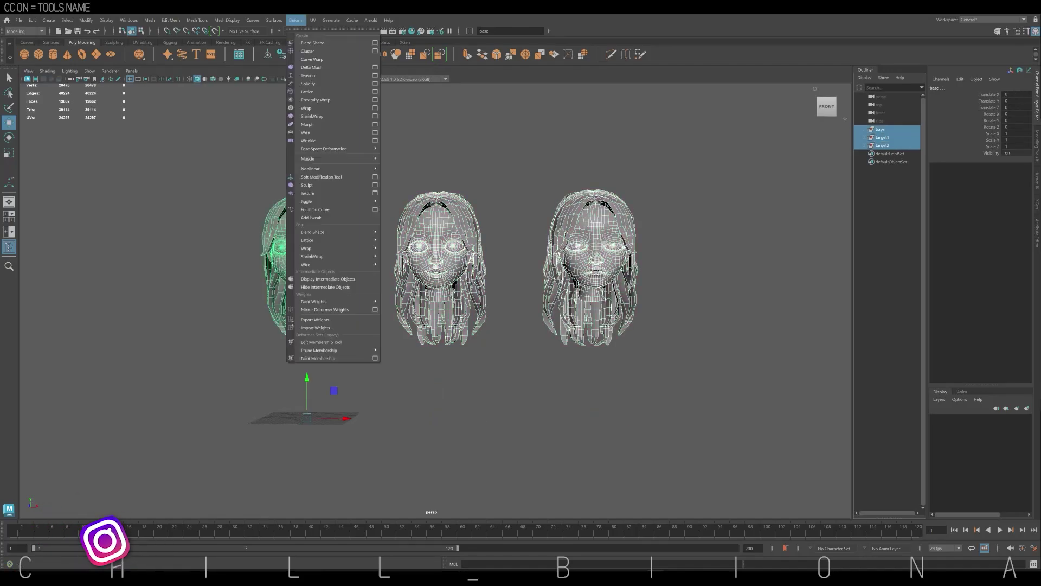
Create a blend shape named 'talking' on the base head from target1 and target2.
{"action": "left_click", "coordinate": [375, 43]}
{"action": "type", "text": "talking"}
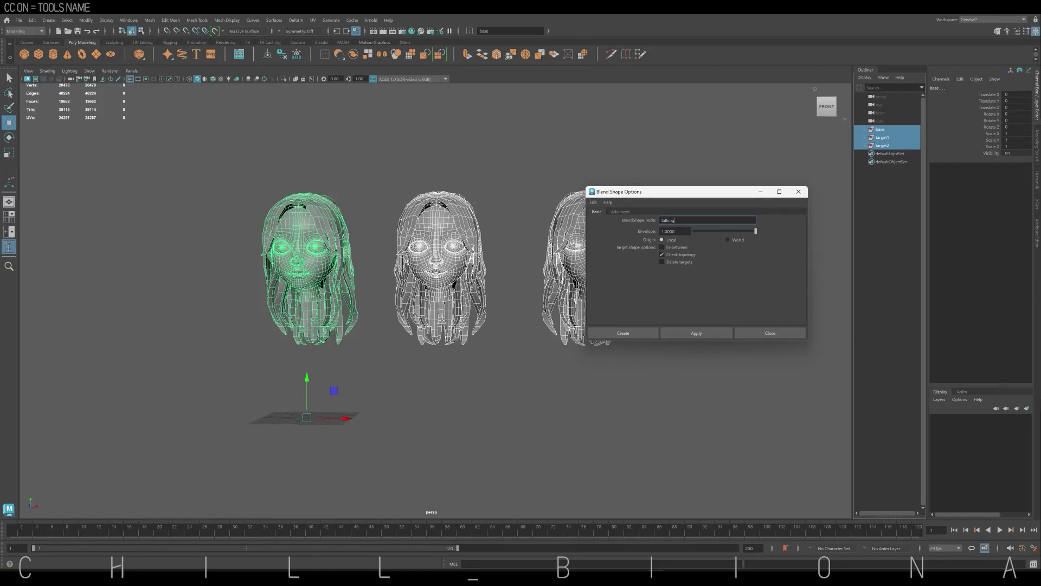
{"action": "left_click", "coordinate": [623, 333]}
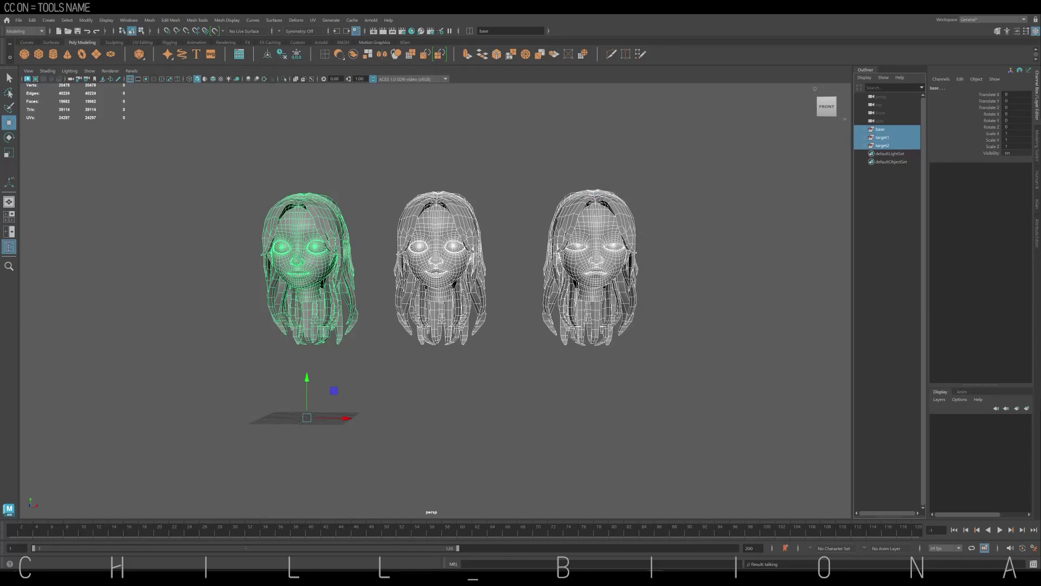
{"action": "middle_click_drag", "start_coordinate": [450, 266], "coordinate": [510, 263], "text": "alt"}
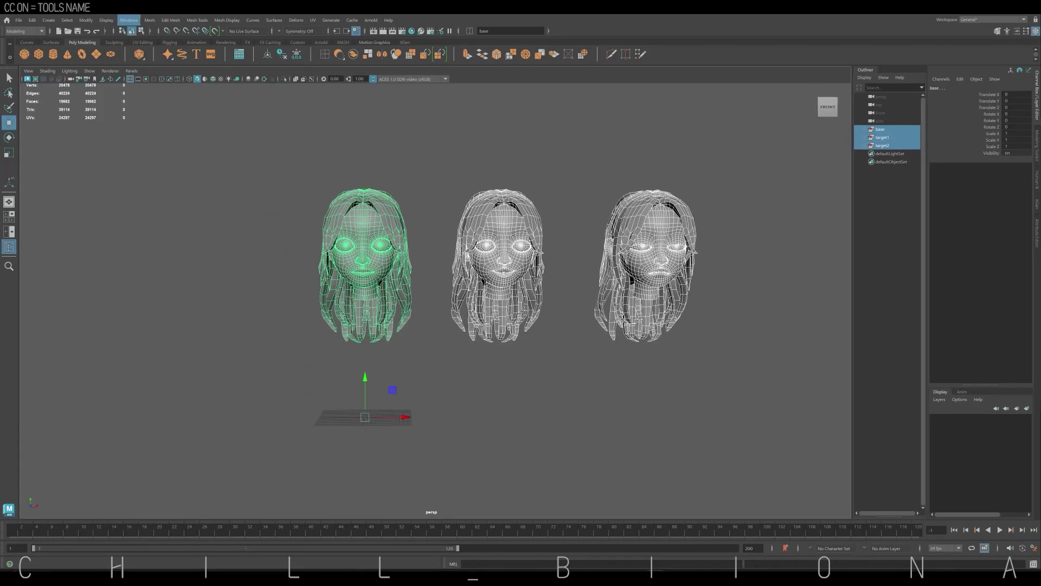
Open the Shape Editor listing both targets and deselect all three heads.
{"action": "left_click", "coordinate": [128, 20]}
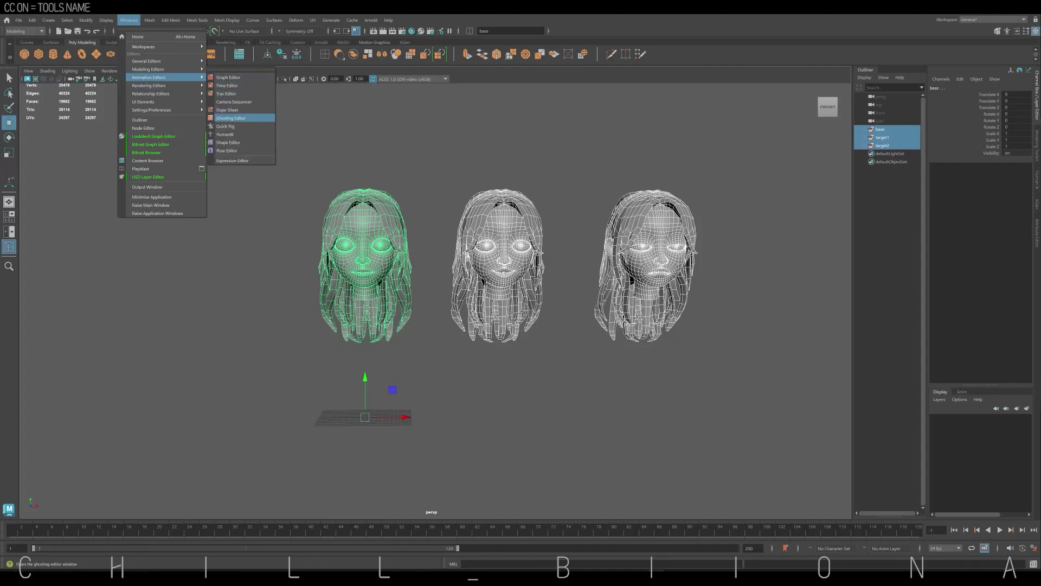
{"action": "left_click", "coordinate": [228, 142]}
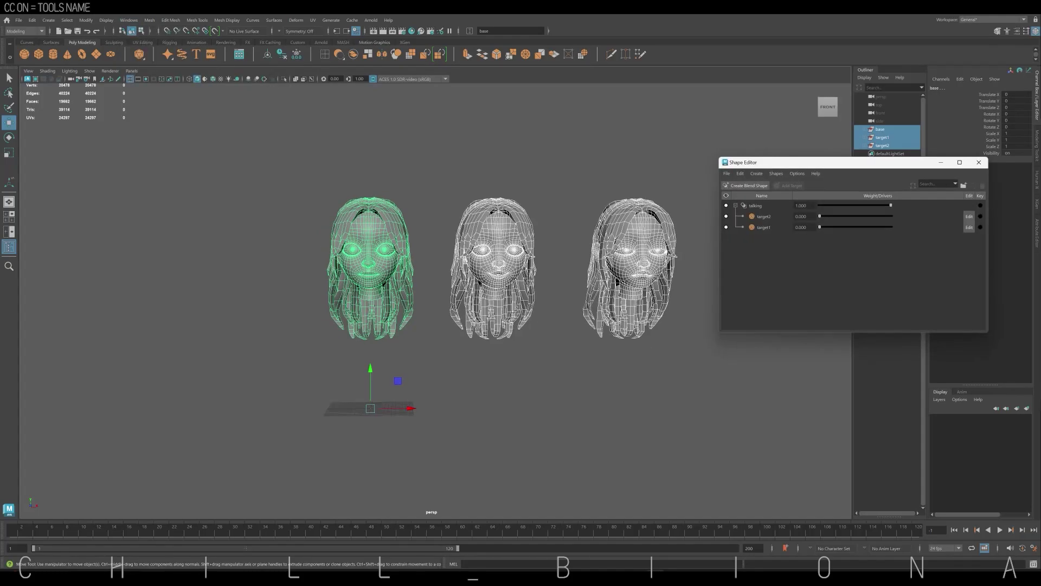
{"action": "scroll", "coordinate": [434, 299], "scroll_direction": "down", "scroll_amount": 1}
{"action": "left_click", "coordinate": [434, 445]}
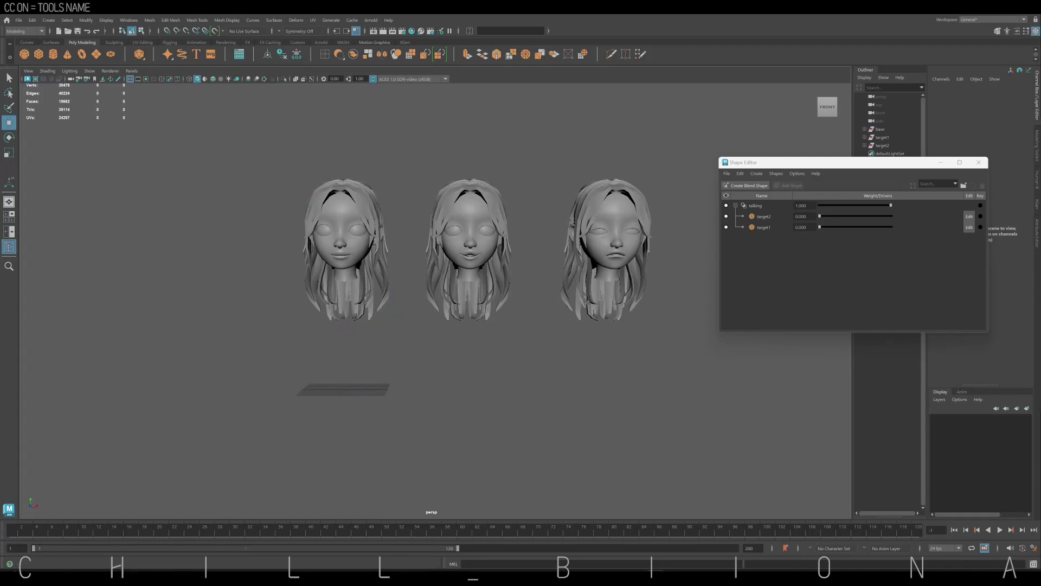
Raise the target2 weight and key both target weights at successive frames.
{"action": "left_click_drag", "start_coordinate": [819, 216], "coordinate": [842, 215]}
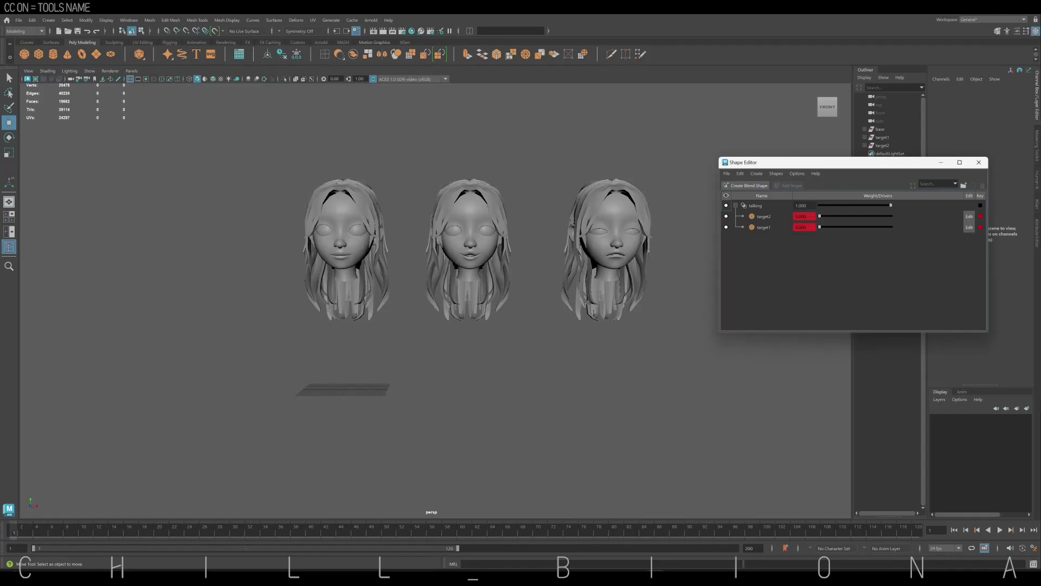
{"action": "key", "text": "alt+v"}
{"action": "key", "text": "alt+v"}
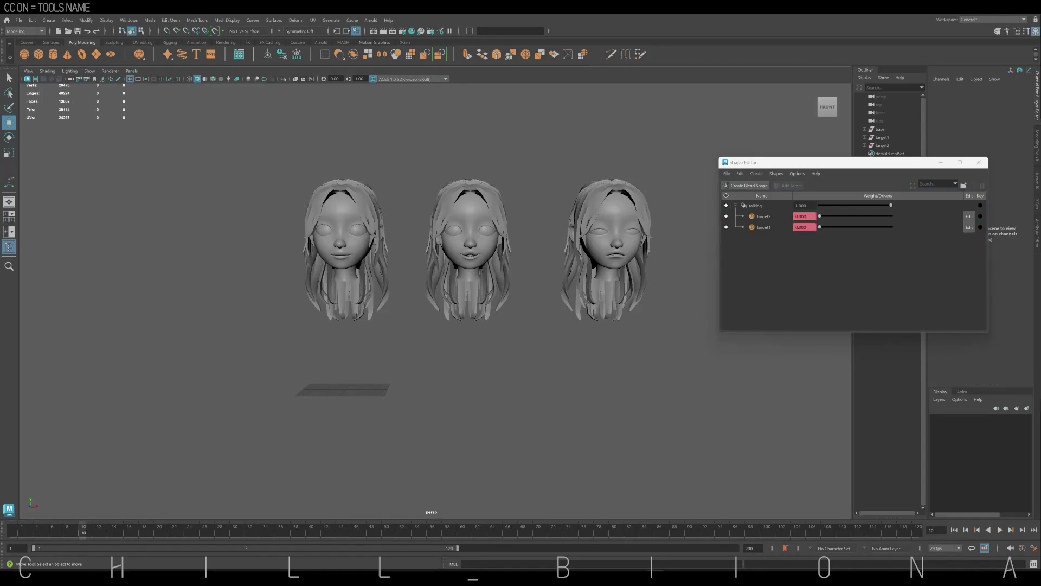
{"action": "left_click_drag", "start_coordinate": [819, 216], "coordinate": [842, 216]}
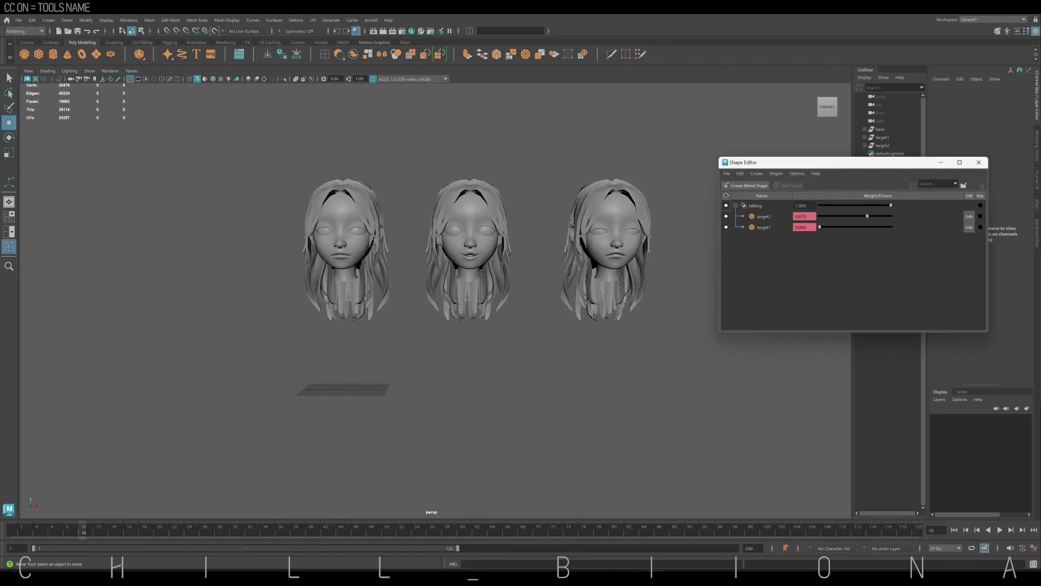
{"action": "key", "text": "s"}
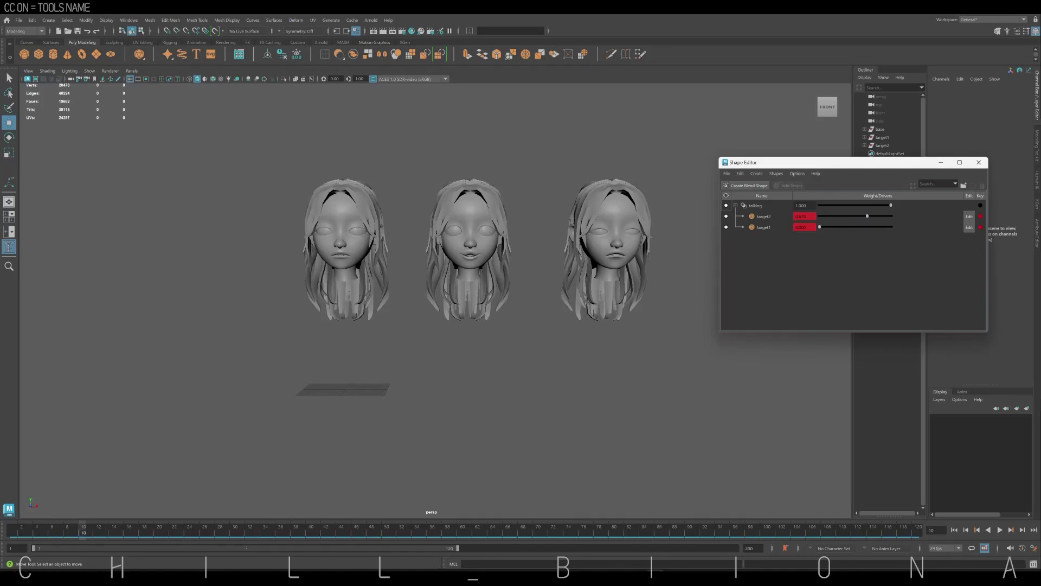
{"action": "key", "text": "alt+v"}
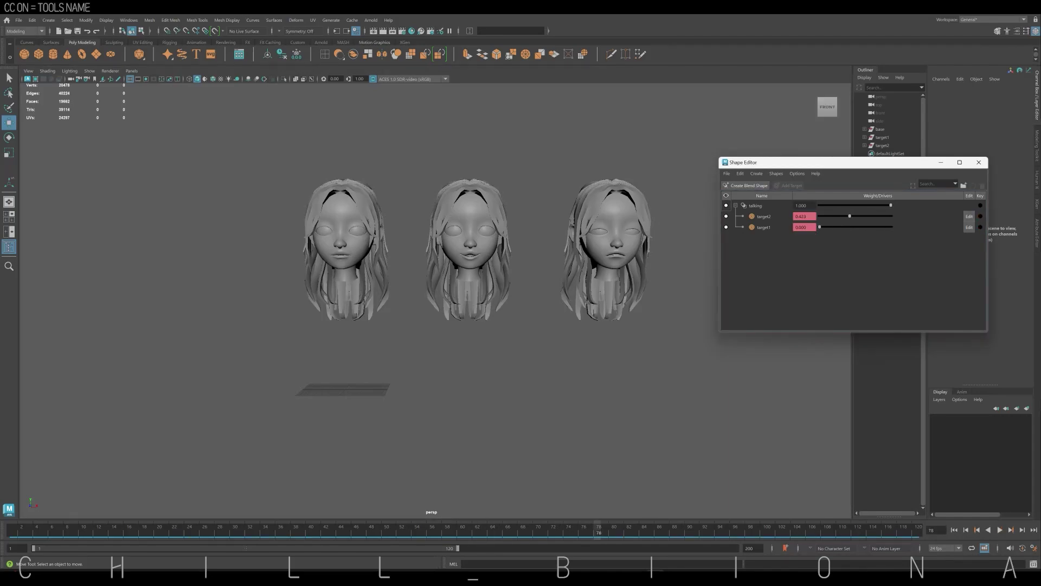
Preview the talking animation, lowering target2 to 0.345 at frame 40, then replay.
{"action": "key", "text": "alt+v"}
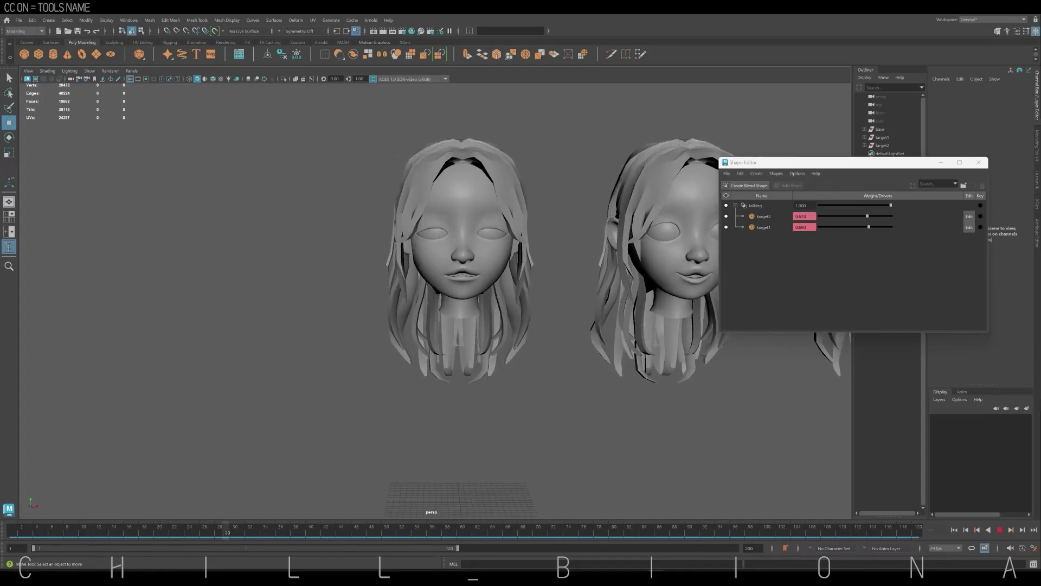
{"action": "key", "text": "alt+v"}
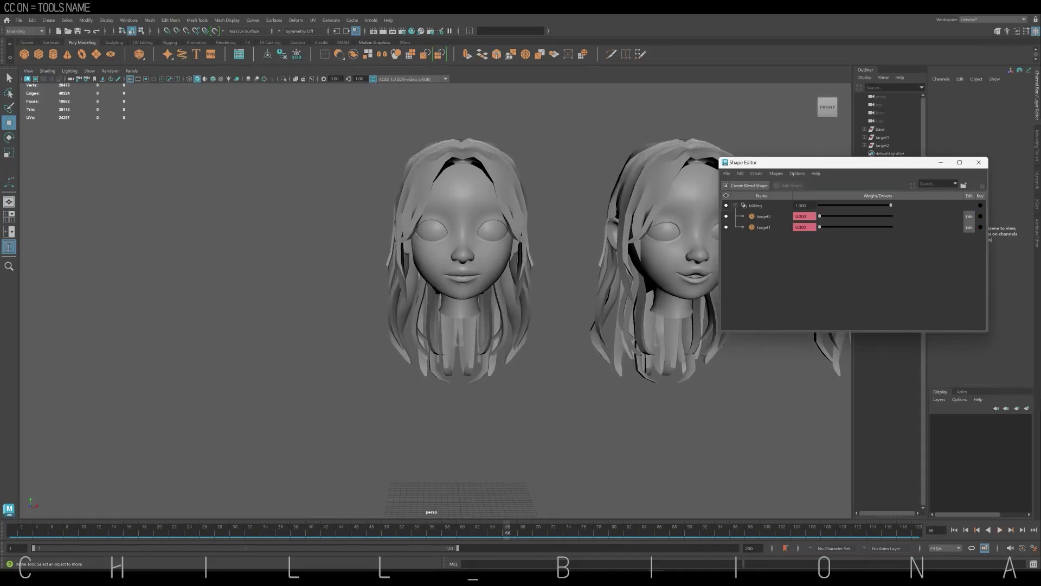
{"action": "key", "text": "alt+v"}
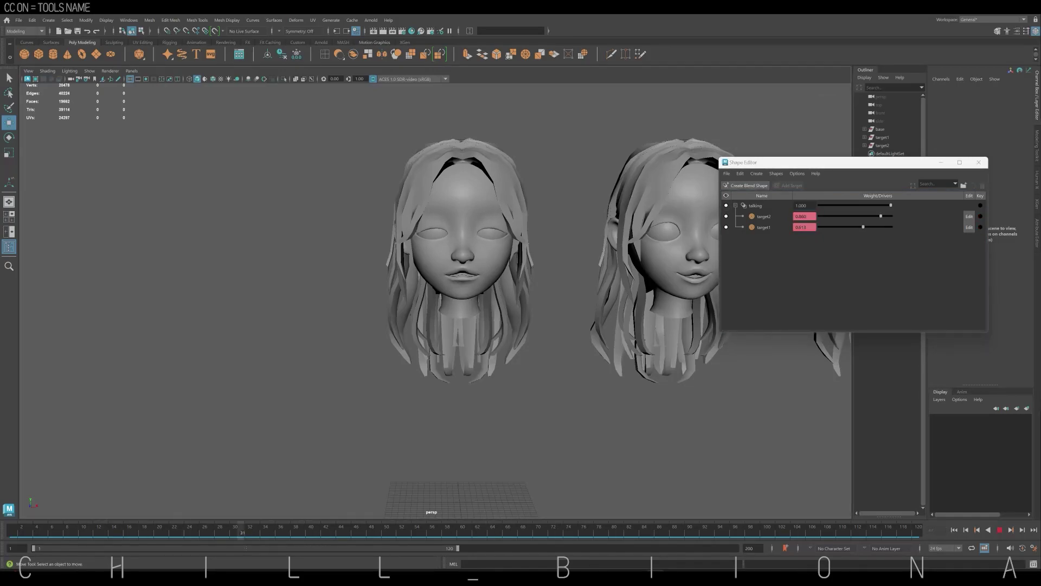
{"action": "key", "text": "alt+v"}
{"action": "left_click", "coordinate": [764, 216]}
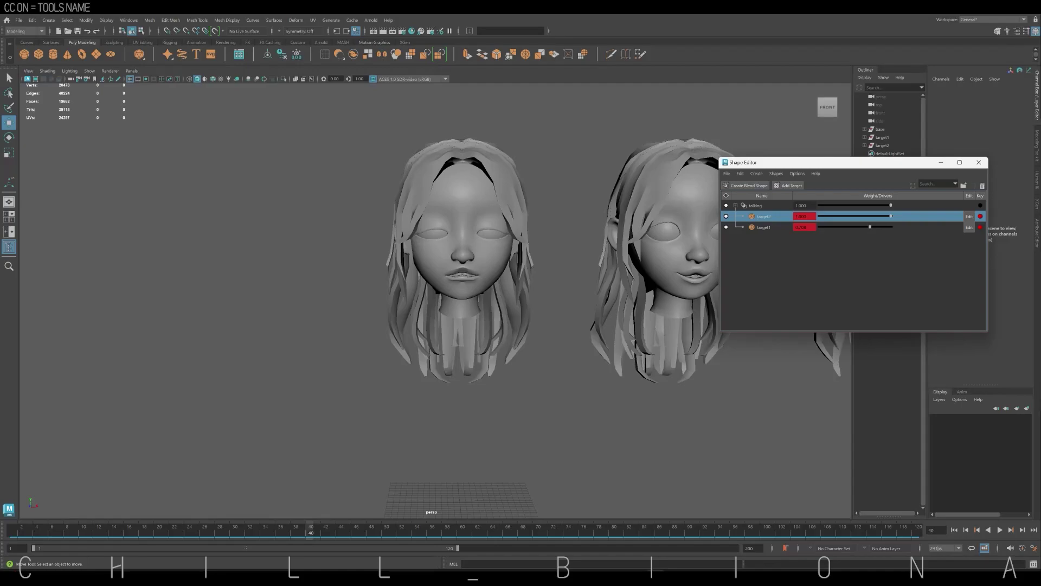
{"action": "left_click_drag", "start_coordinate": [891, 215], "coordinate": [844, 216]}
{"action": "key", "text": "alt+v"}
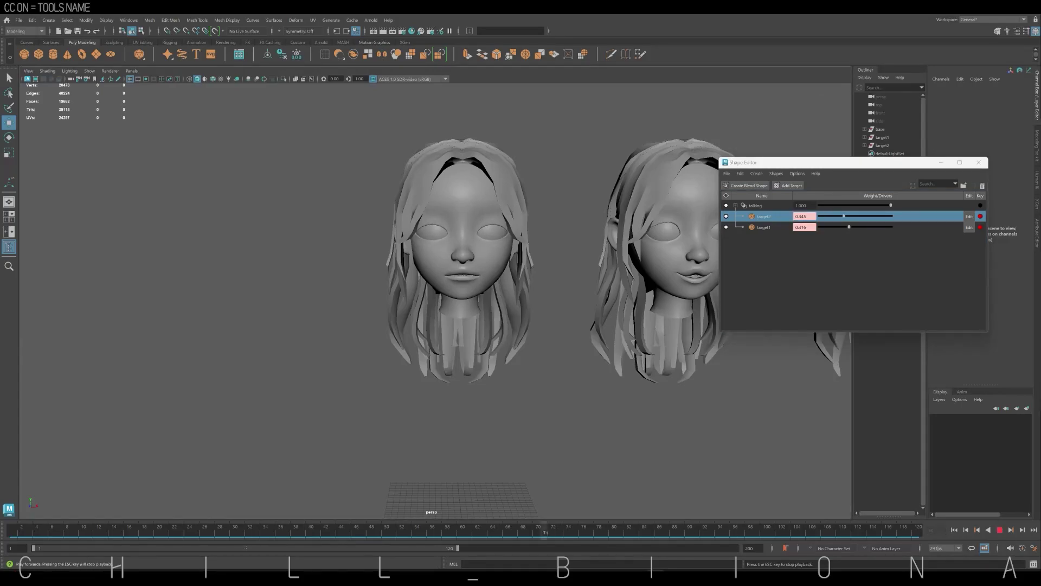
Close the Shape Editor and hide the two target heads with Ctrl+H.
{"action": "left_click", "coordinate": [979, 162]}
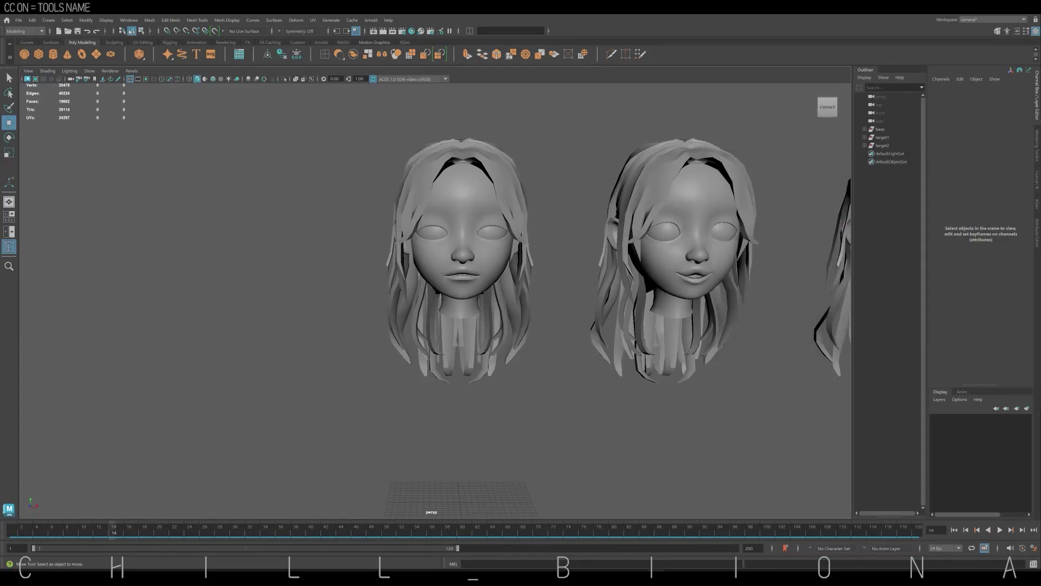
{"action": "scroll", "coordinate": [434, 271], "scroll_direction": "down", "scroll_amount": 2}
{"action": "scroll", "coordinate": [434, 272], "scroll_direction": "down", "scroll_amount": 3}
{"action": "left_click_drag", "start_coordinate": [753, 391], "coordinate": [494, 182]}
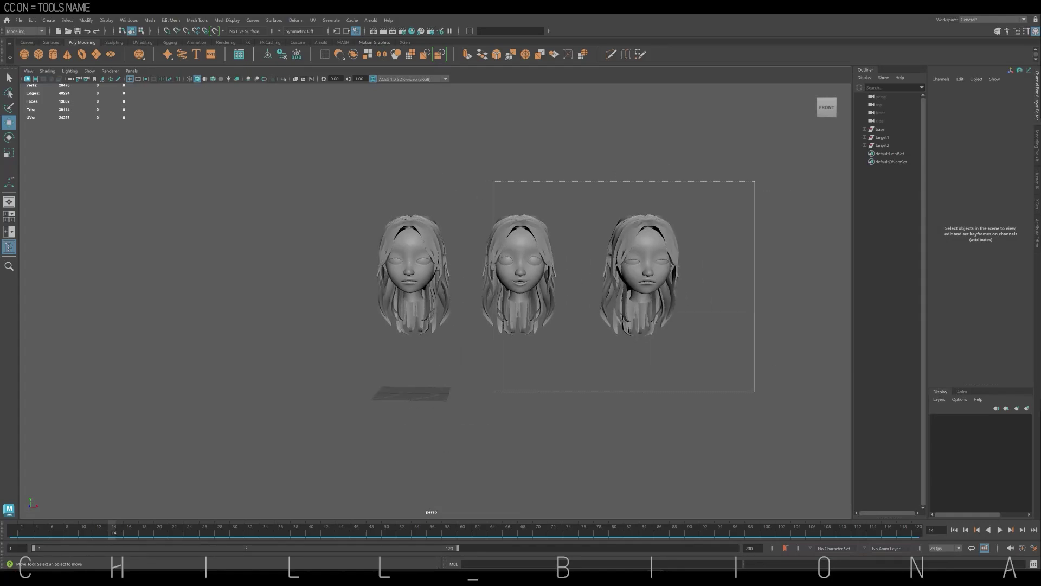
{"action": "key", "text": "ctrl+h"}
Frame the base head facing forward and play back its talking animation.
{"action": "left_click", "coordinate": [412, 271]}
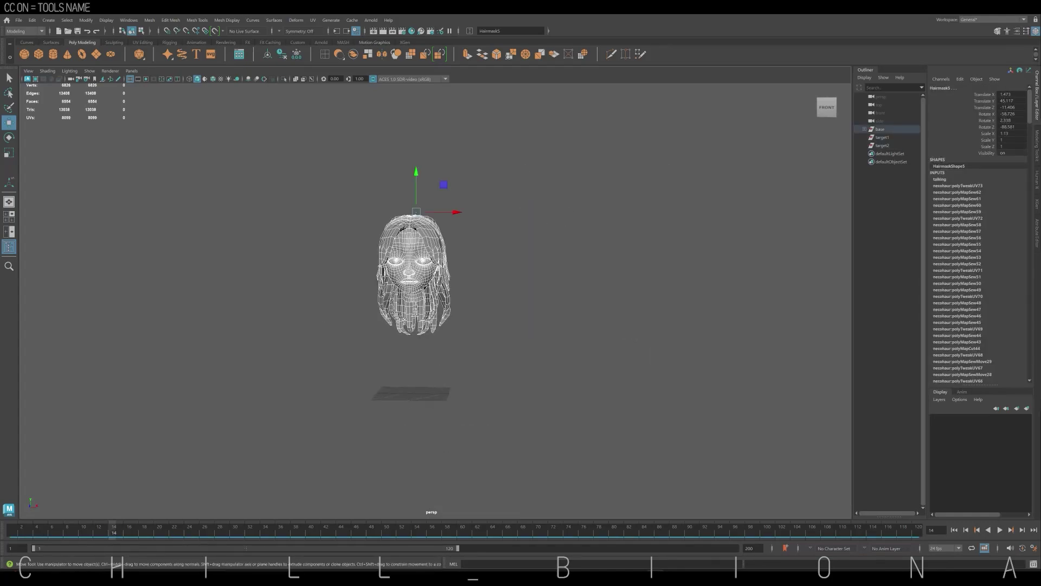
{"action": "key", "text": "f"}
{"action": "left_click", "coordinate": [651, 380]}
{"action": "left_click_drag", "start_coordinate": [650, 380], "coordinate": [640, 374], "text": "alt"}
{"action": "left_click_drag", "start_coordinate": [488, 325], "coordinate": [471, 325], "text": "alt"}
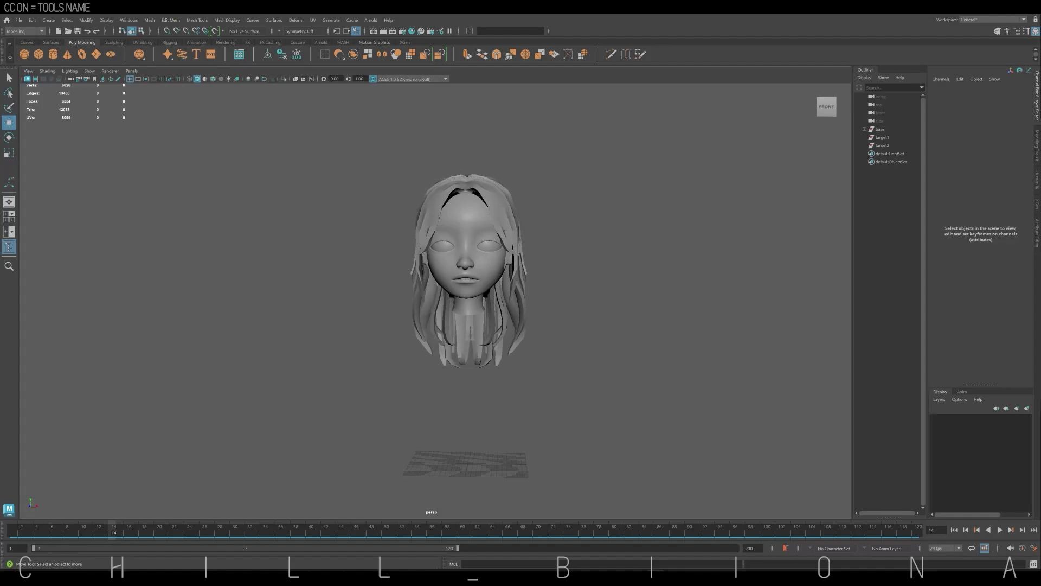
{"action": "left_click", "coordinate": [1000, 530]}
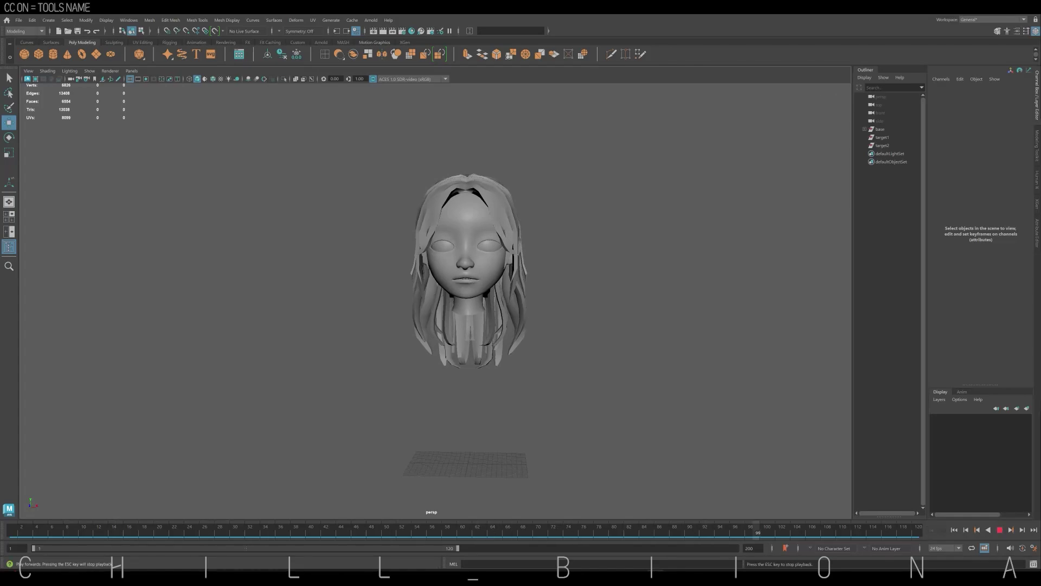
{"action": "key", "text": "Escape"}
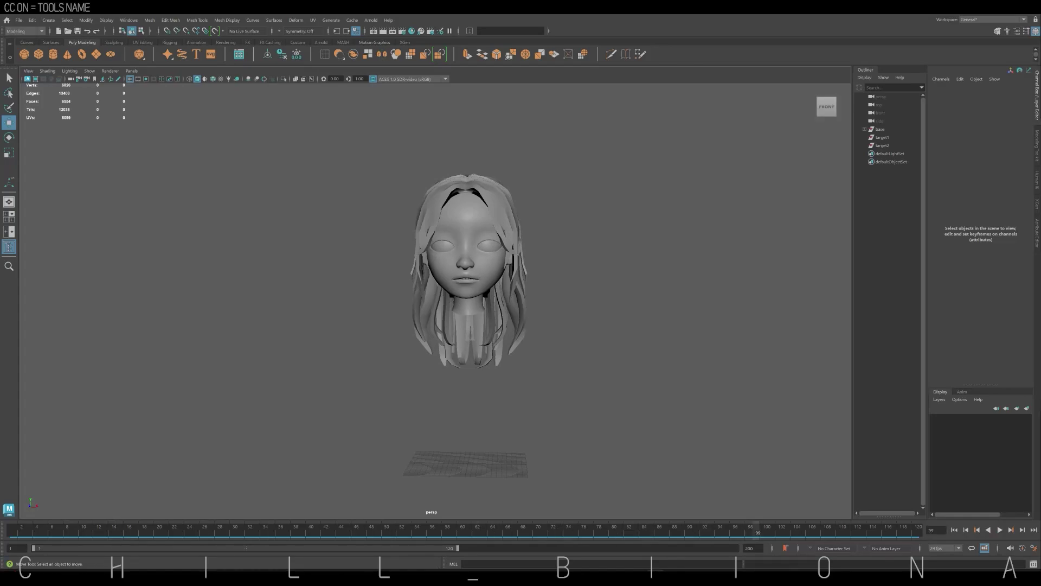
{"action": "key", "text": "alt+v"}
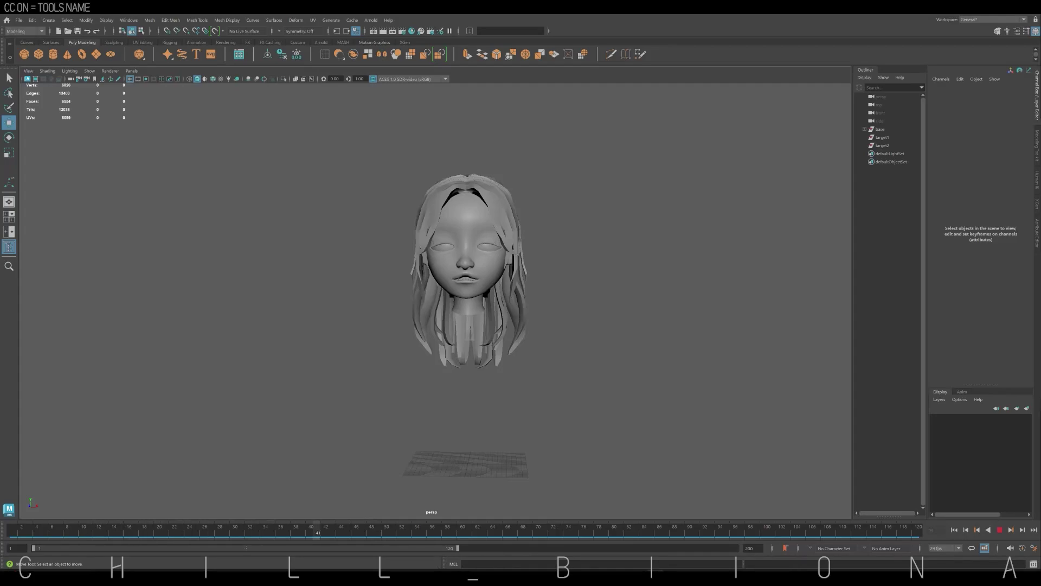